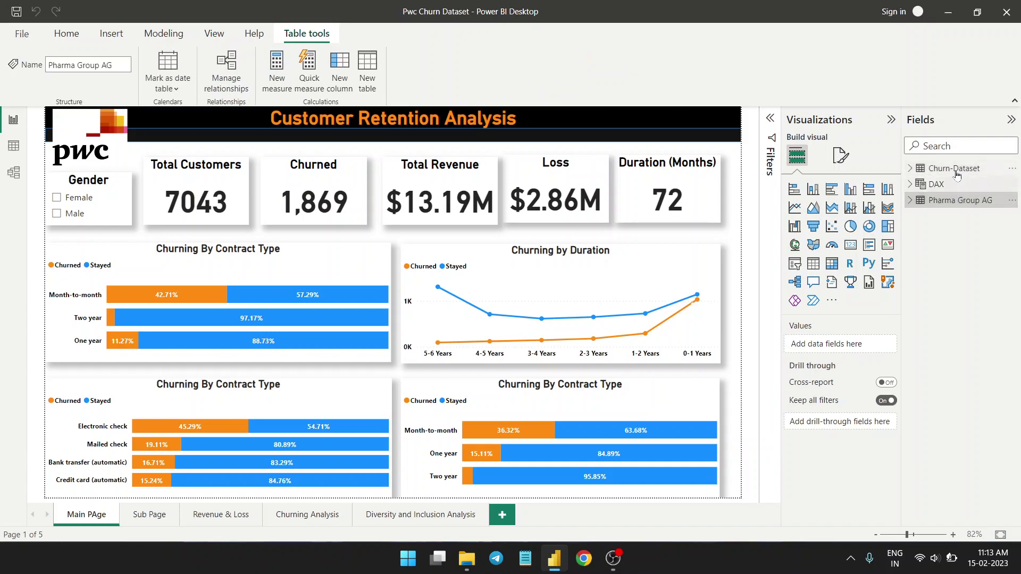
Select the Pharma Group AG table and show the Churn-Dataset data grid of 7,043 rows
click(955, 202)
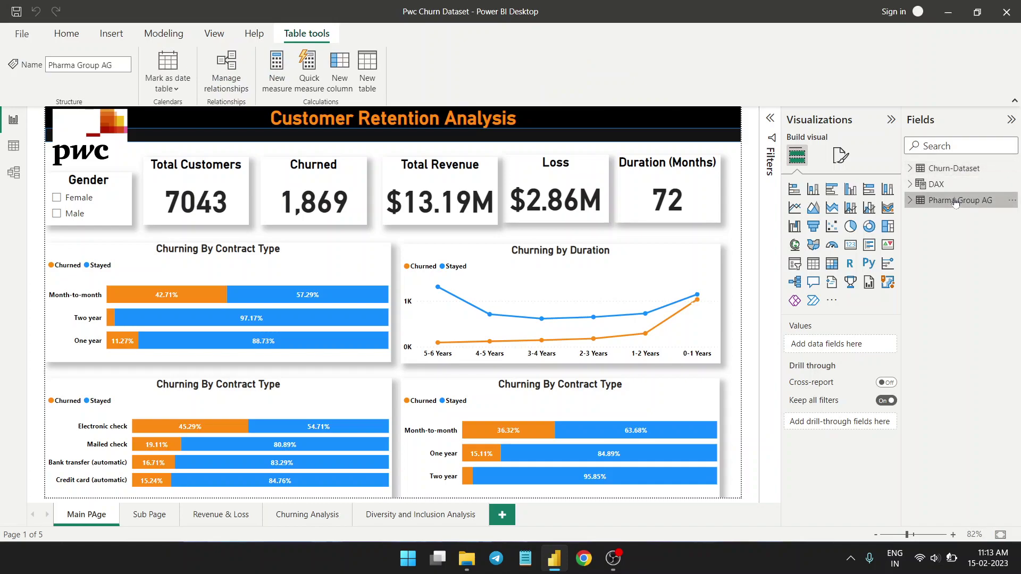
click(14, 146)
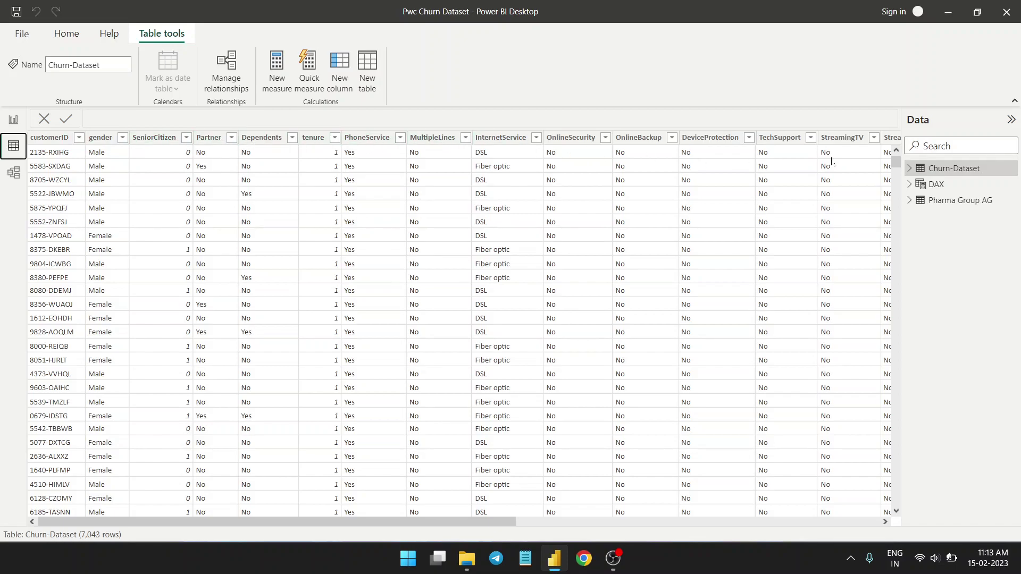
Expand and collapse the Churn-Dataset and Pharma Group AG field lists to browse their columns
click(910, 168)
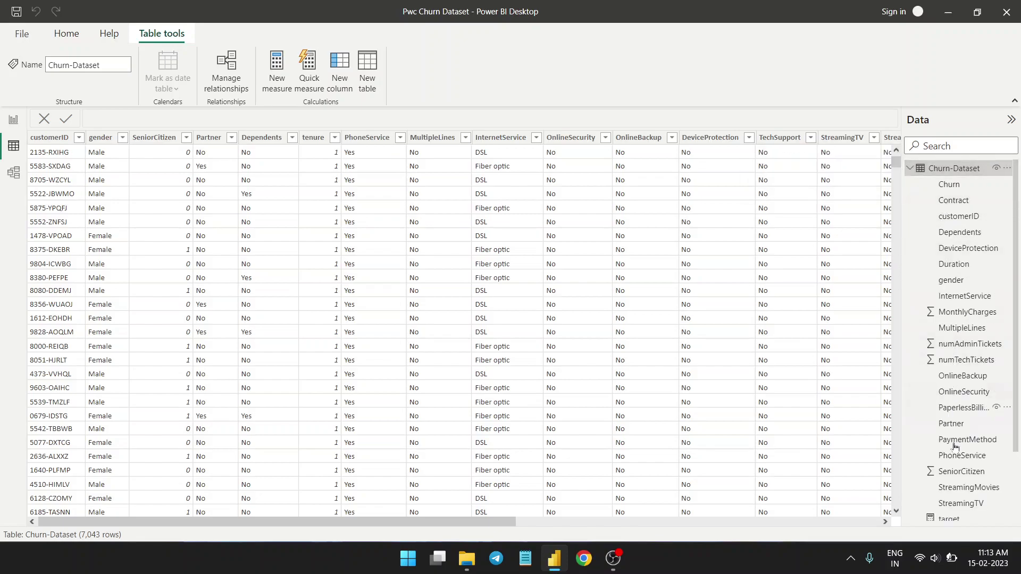
click(910, 169)
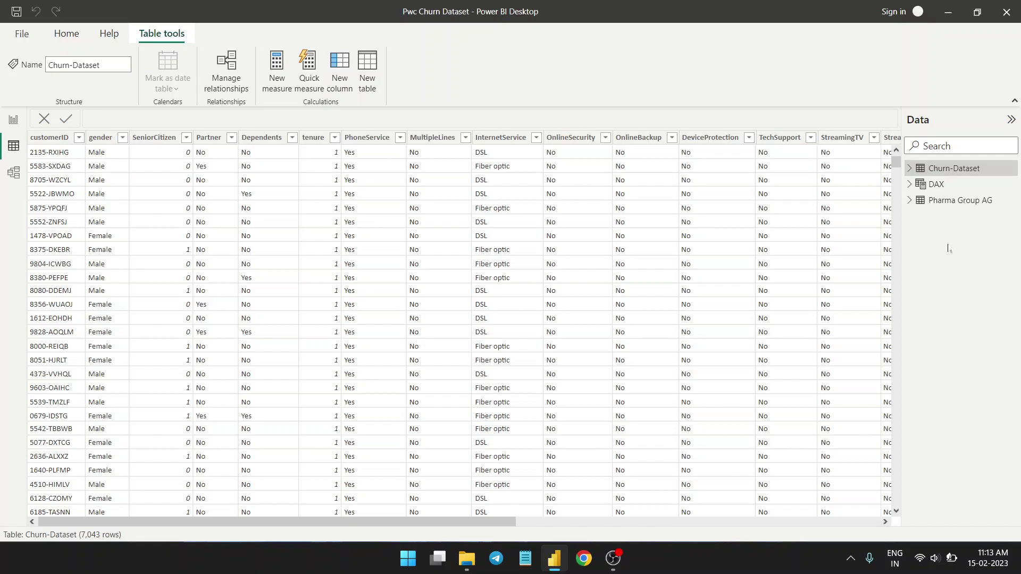
click(910, 201)
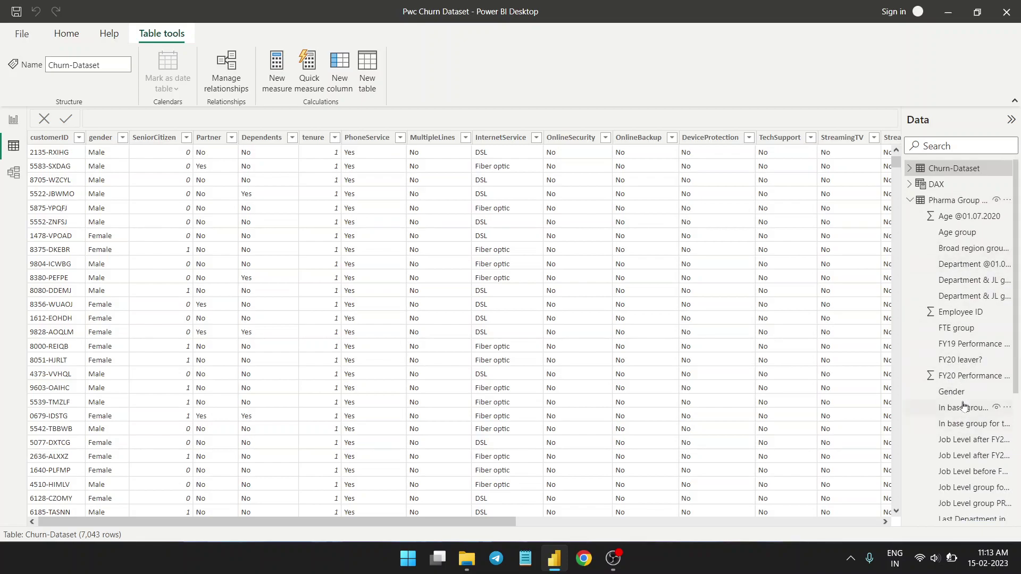
click(911, 201)
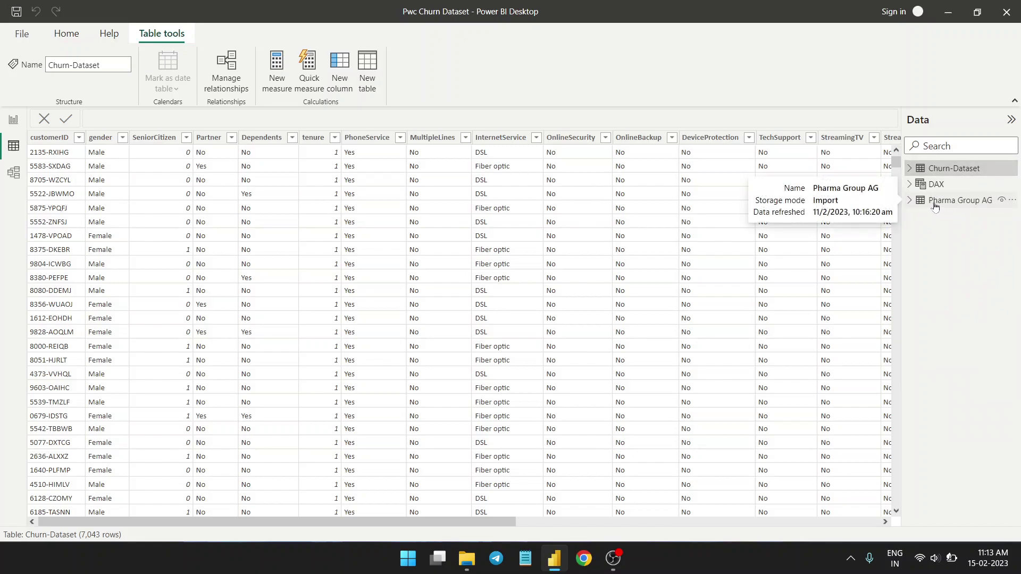
Browse the DAX table's measures and return to the Customer Retention Analysis report page
click(13, 119)
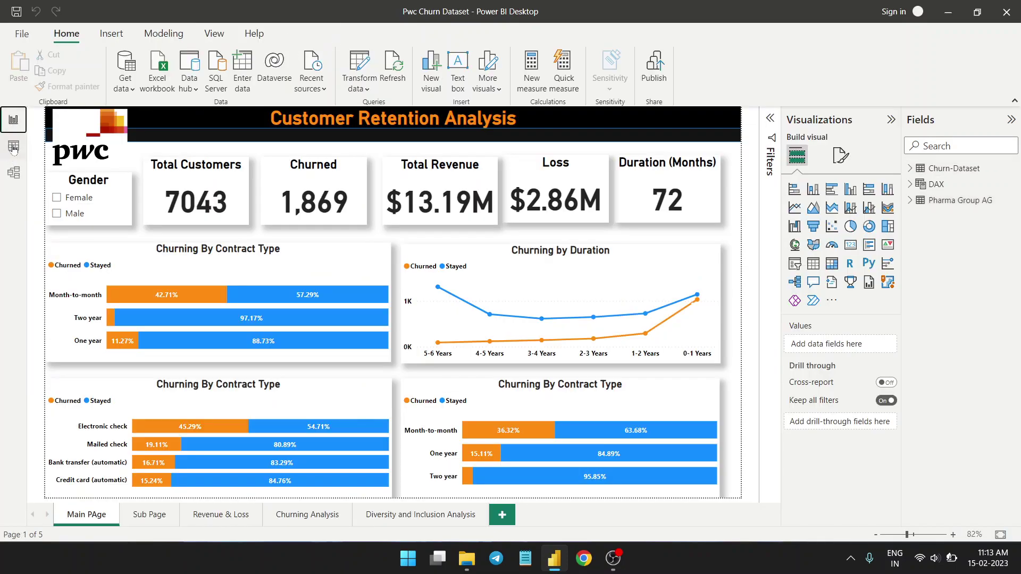
click(14, 148)
click(14, 122)
click(14, 151)
click(911, 185)
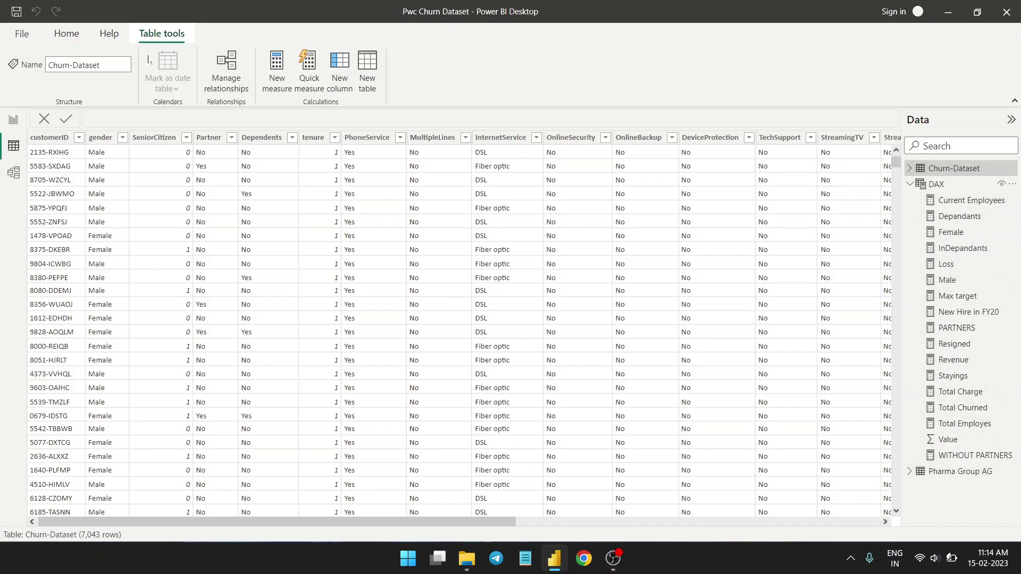
click(13, 119)
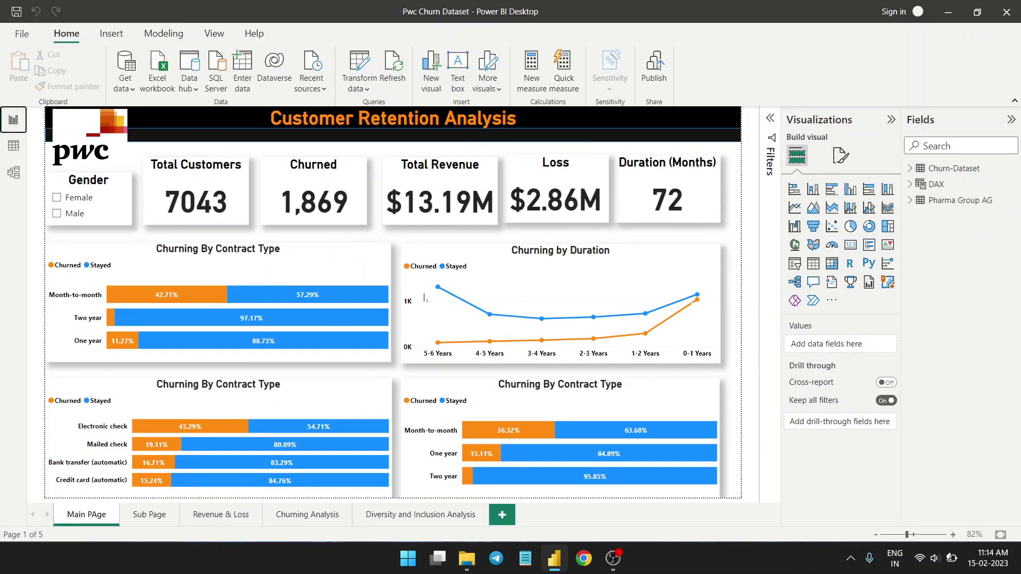
Page through Churning By Different Segments, Revenue & Loss and Churning Analysis to Diversity and Inclusion Analysis
click(145, 515)
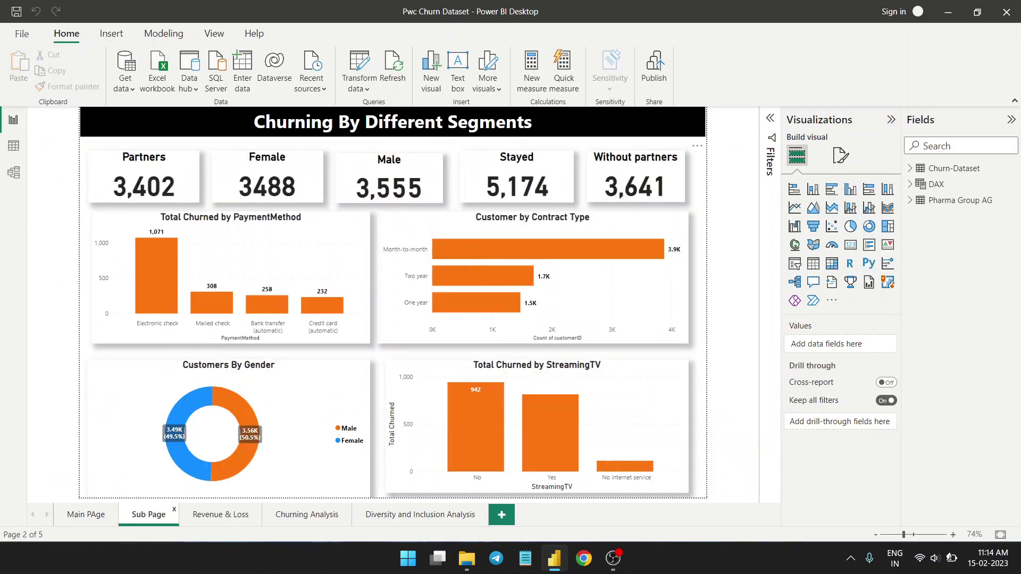
click(88, 513)
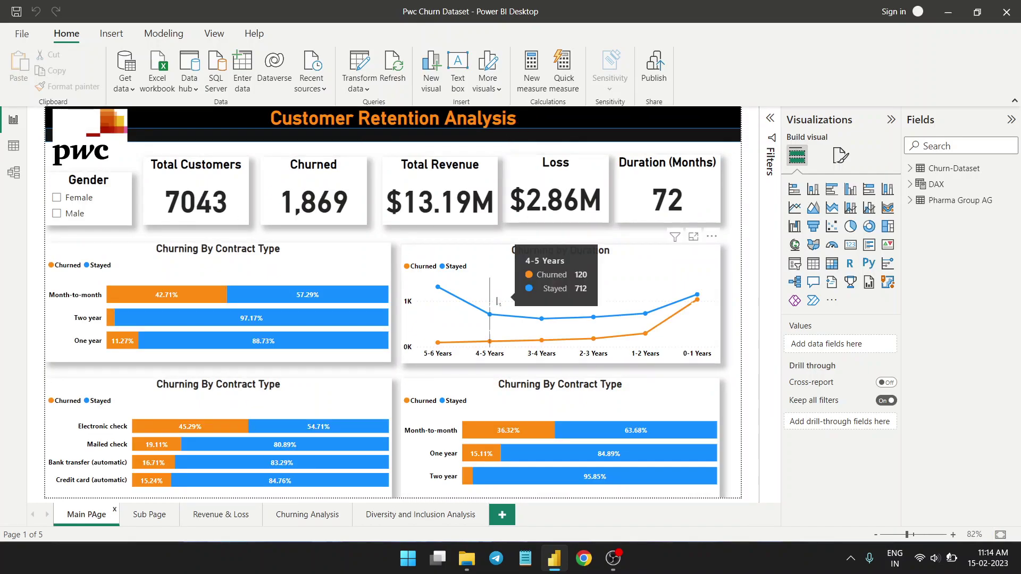
click(149, 516)
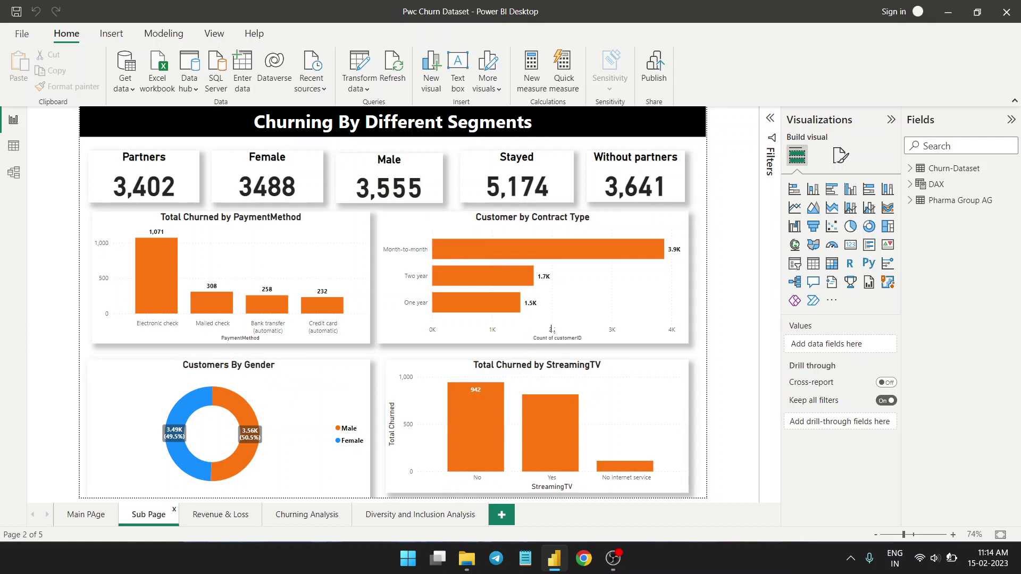
click(219, 515)
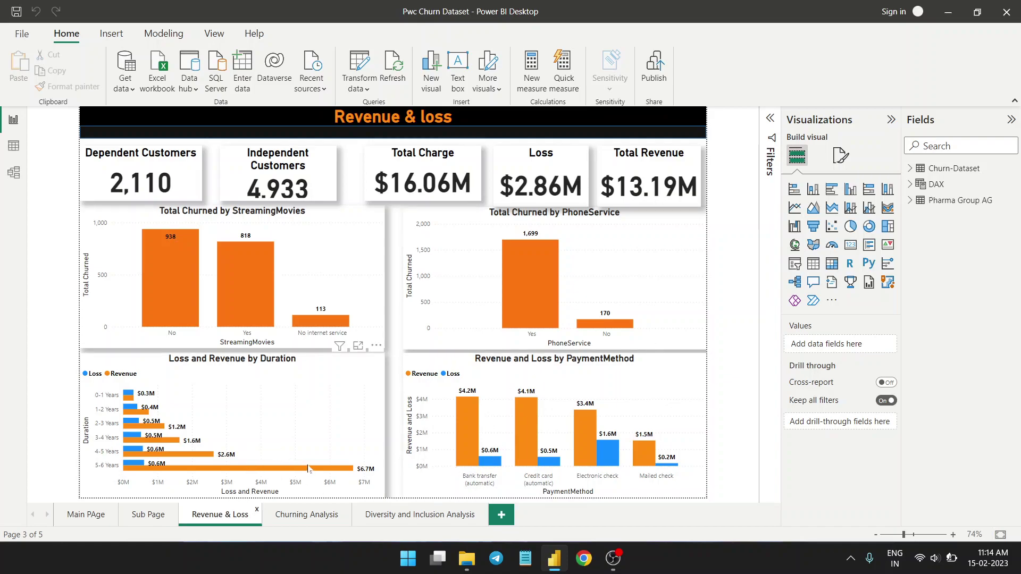
click(305, 516)
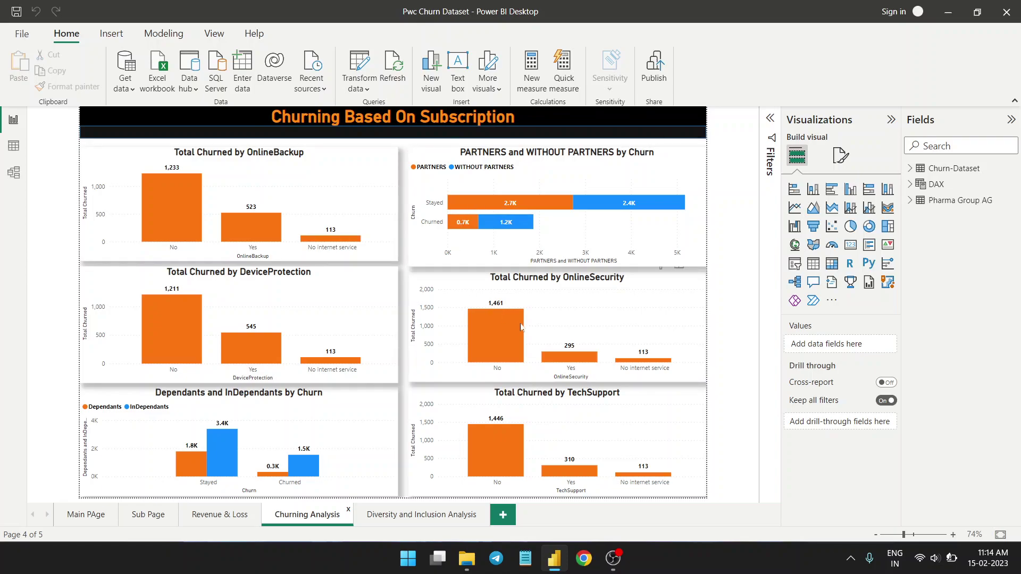
mouse_move(523, 327)
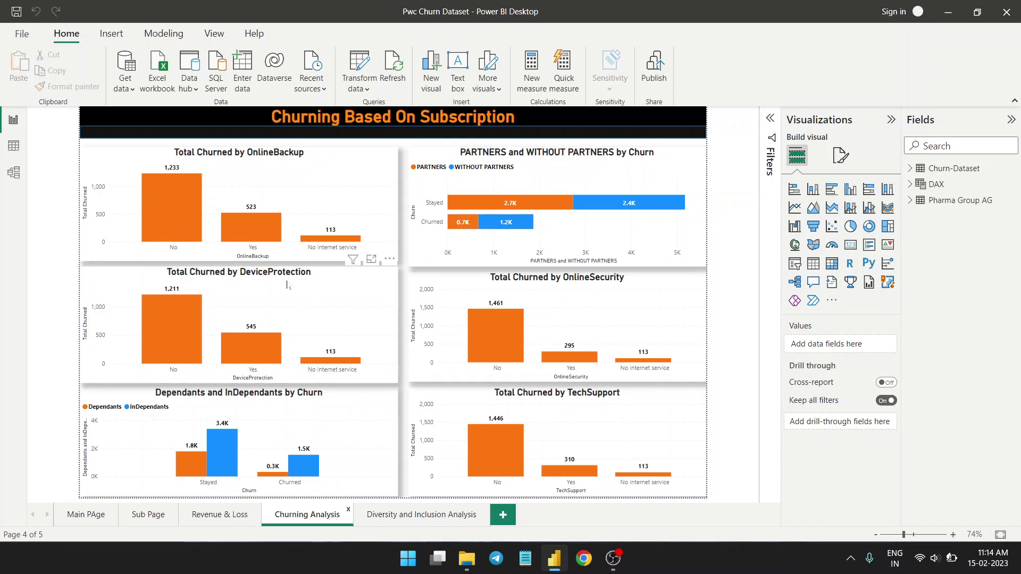
click(428, 521)
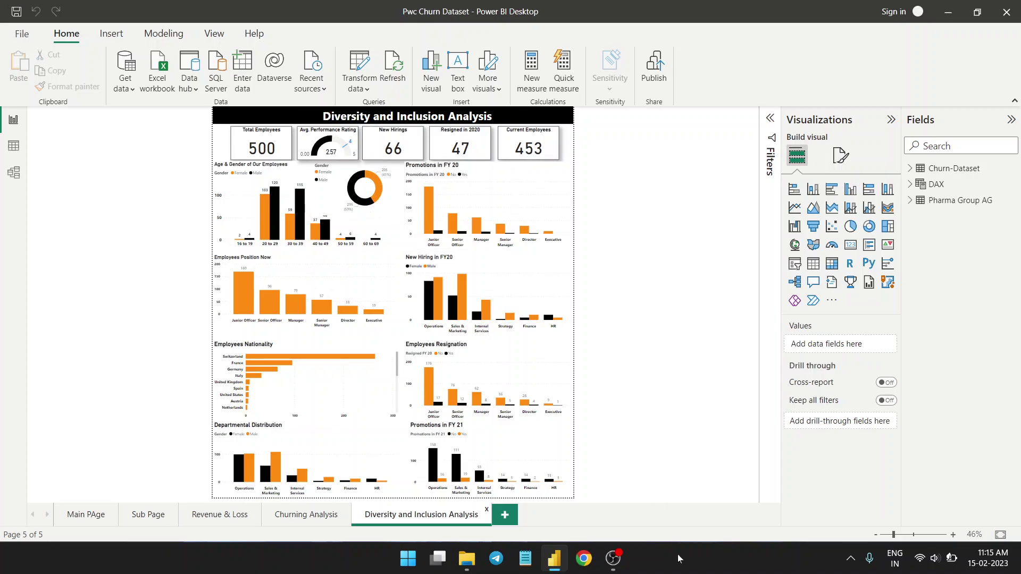
Zoom the report page to 68% and select the Total Employees card
drag(894, 535, 891, 535)
click(902, 535)
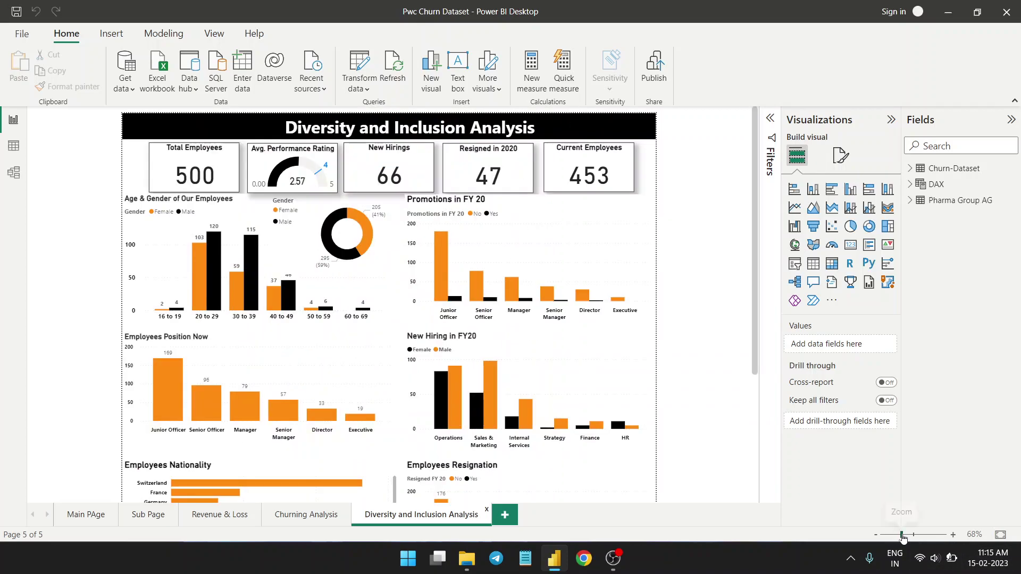
click(219, 182)
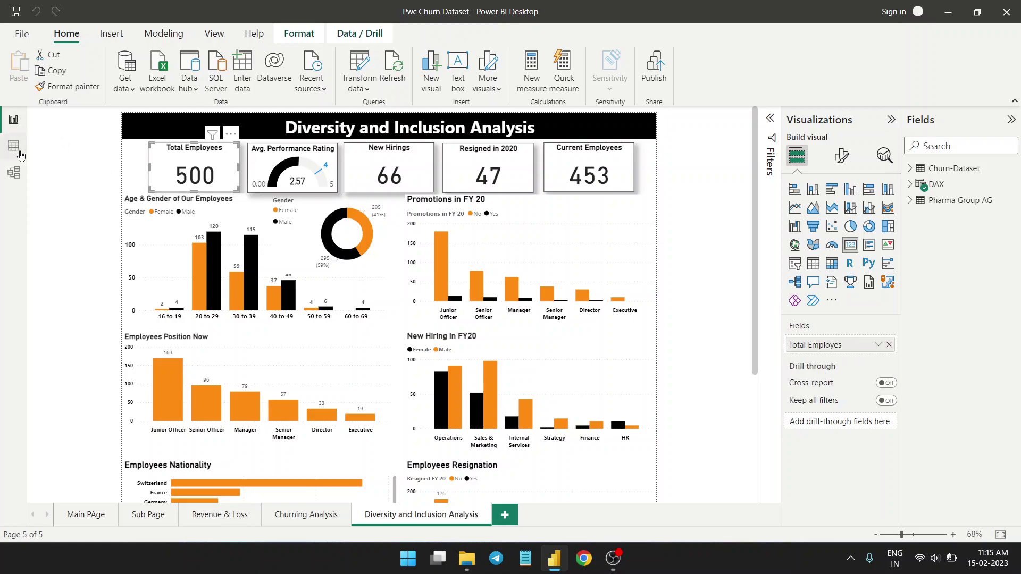
Highlight the Total Employes measure formula, then select the Avg. Performance Rating gauge
click(910, 184)
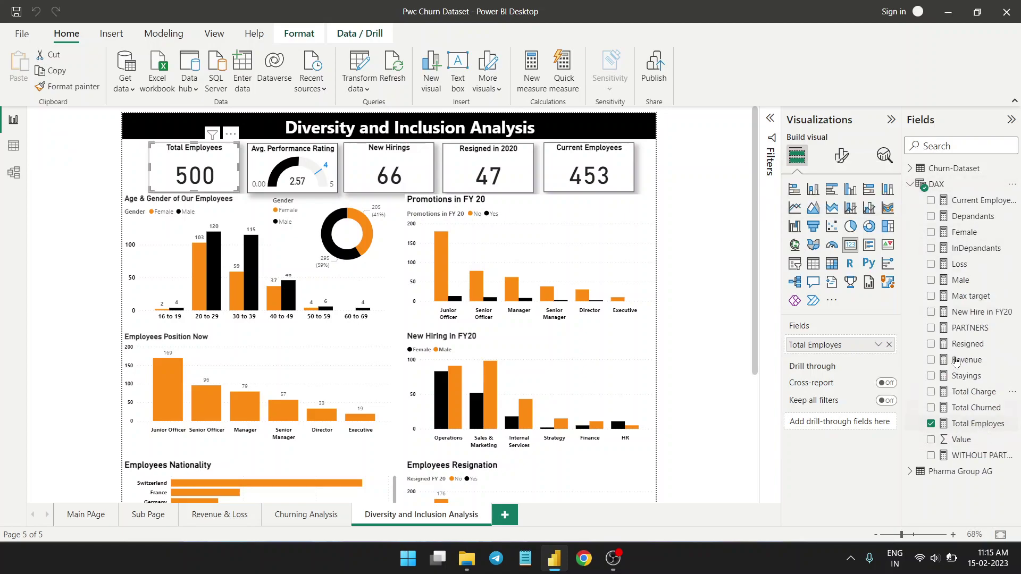
click(969, 424)
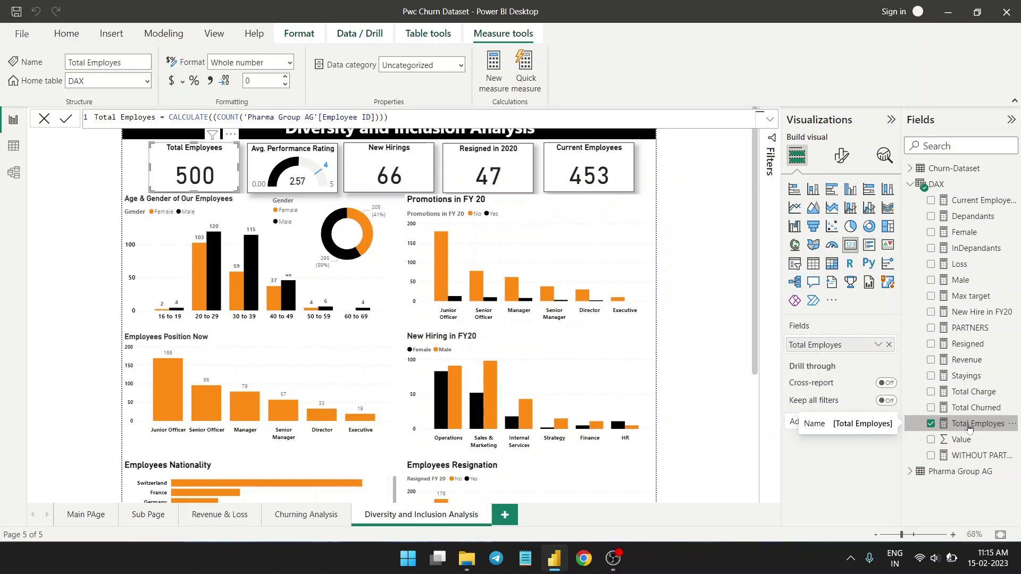
drag(388, 117, 85, 117)
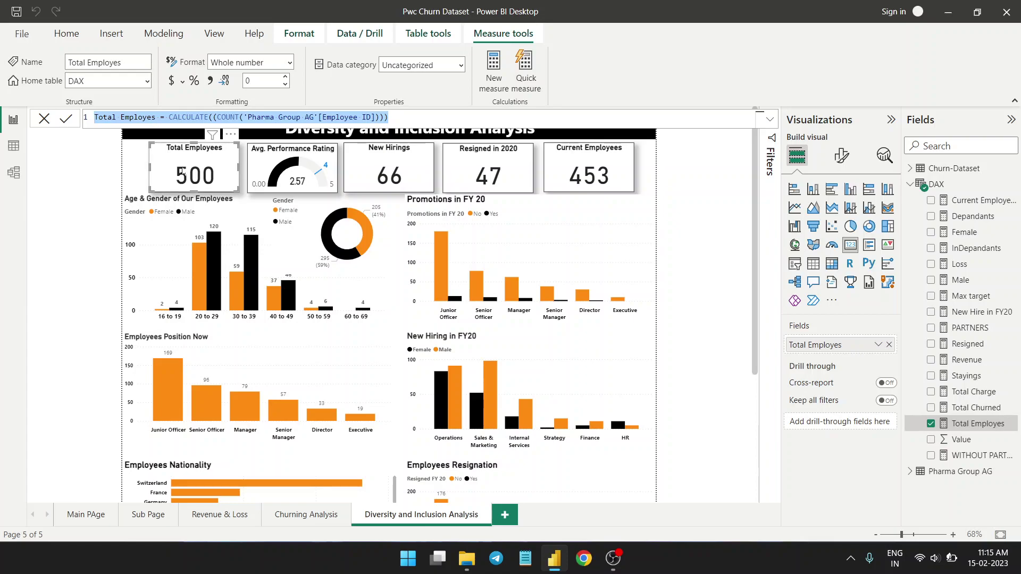
click(293, 169)
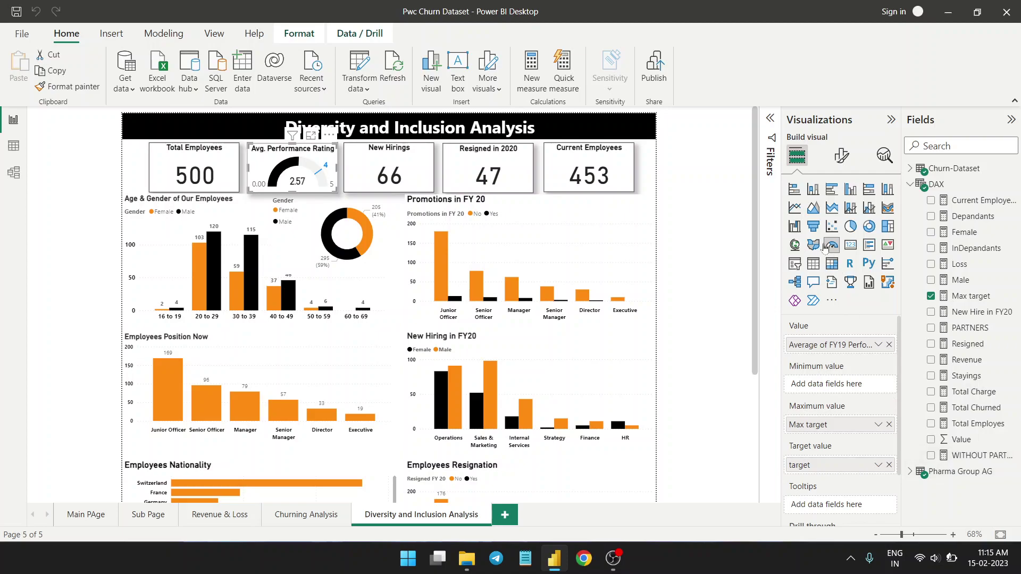
After checking Max target, highlight the New Hire in FY20 formula behind the New Hirings card
click(981, 299)
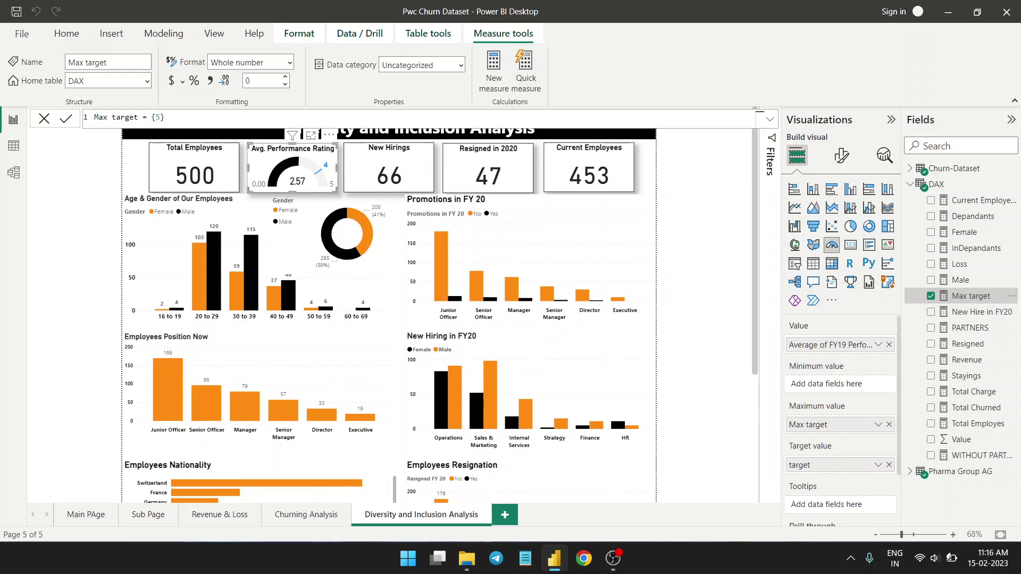
click(387, 189)
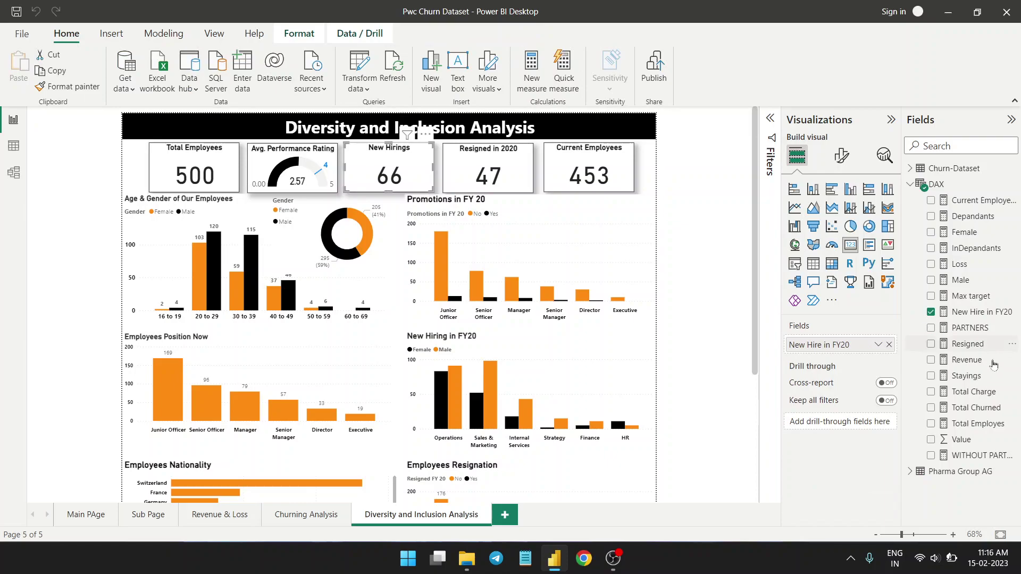
click(996, 318)
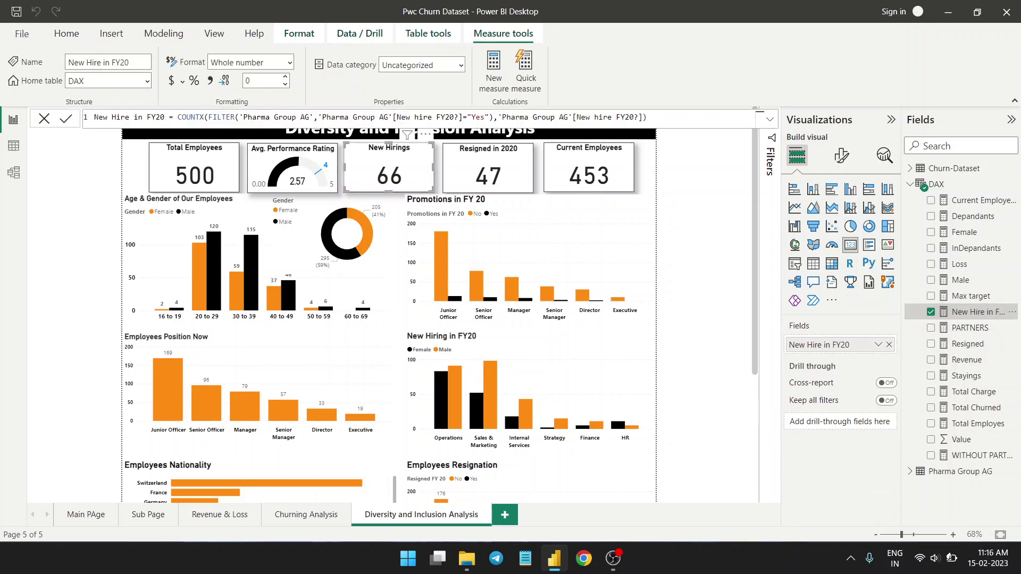
drag(647, 117, 85, 118)
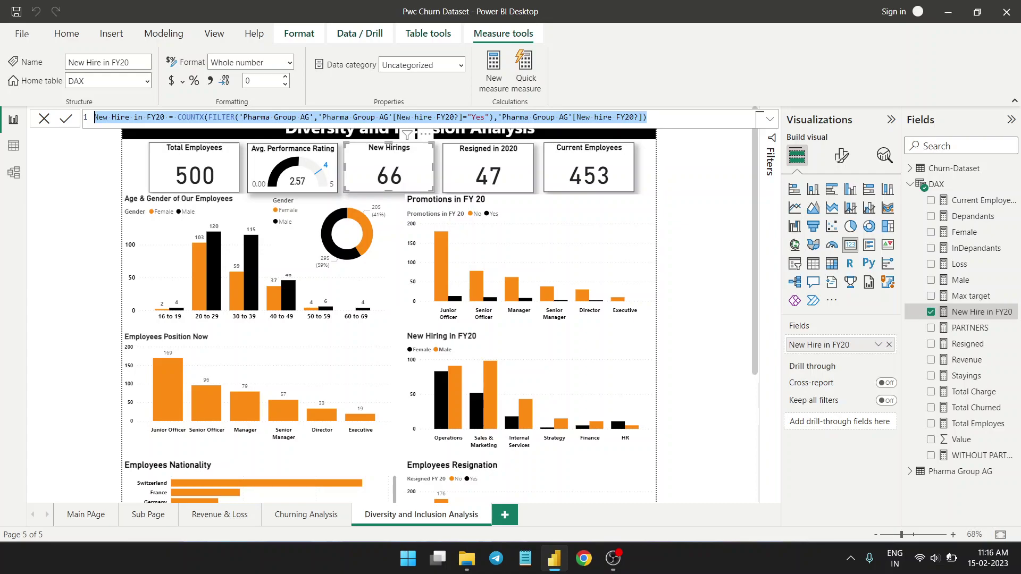
click(647, 117)
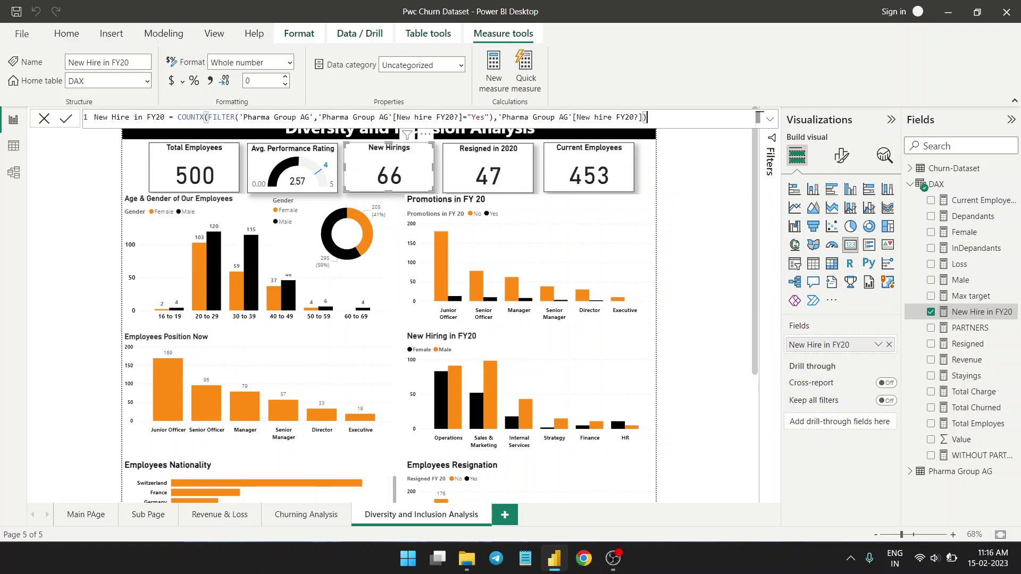
Browse the table data, inspect Pharma Group AG's Last hire date column, then return to the report
click(13, 146)
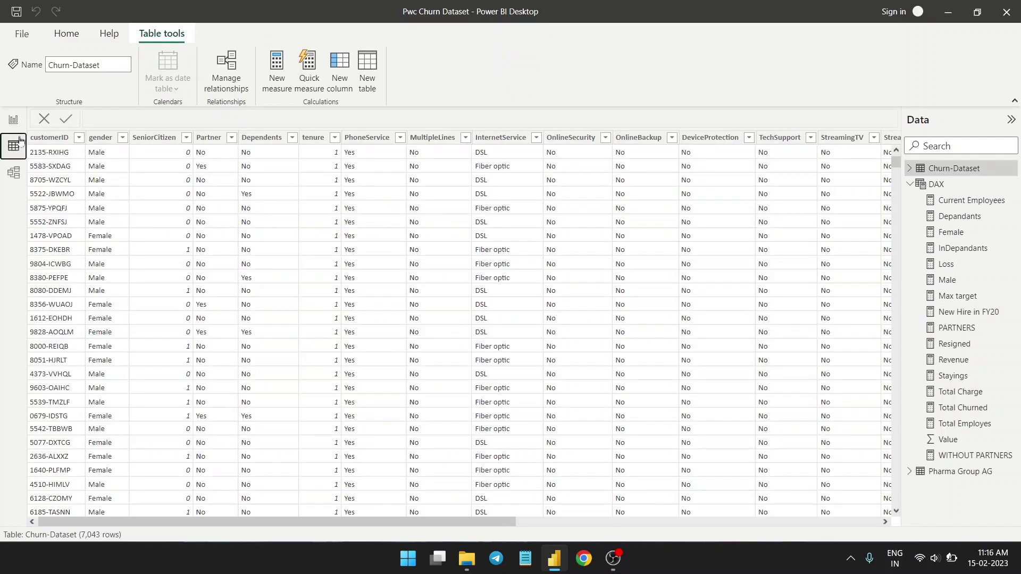
click(939, 168)
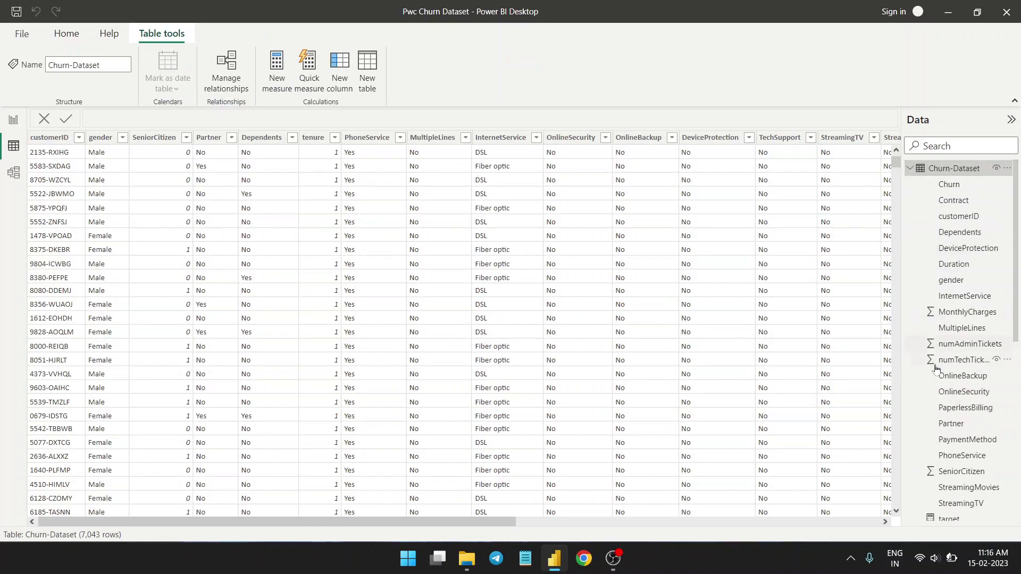
click(910, 168)
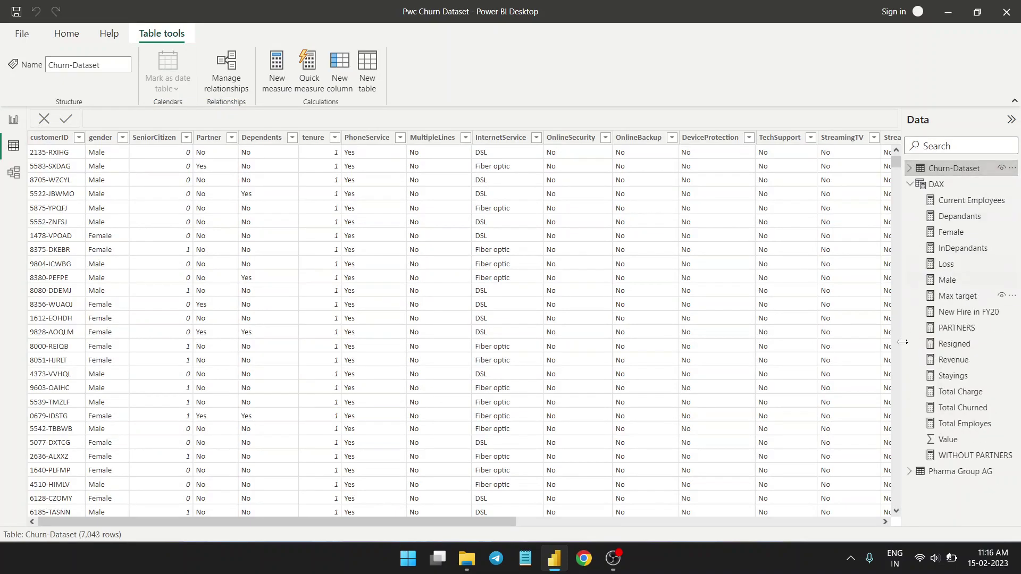
click(910, 473)
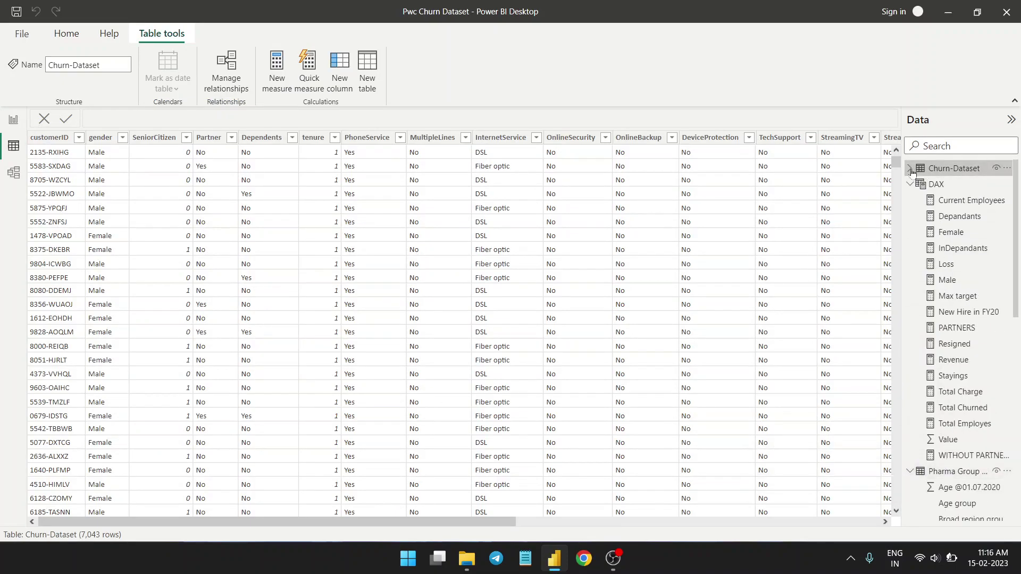
click(911, 184)
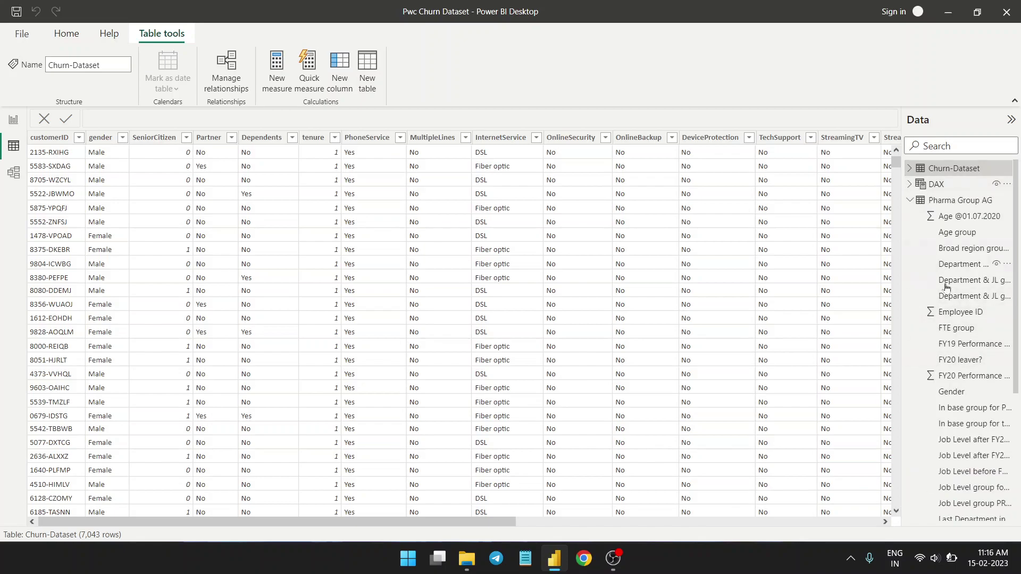
scroll(964, 427, down, 3)
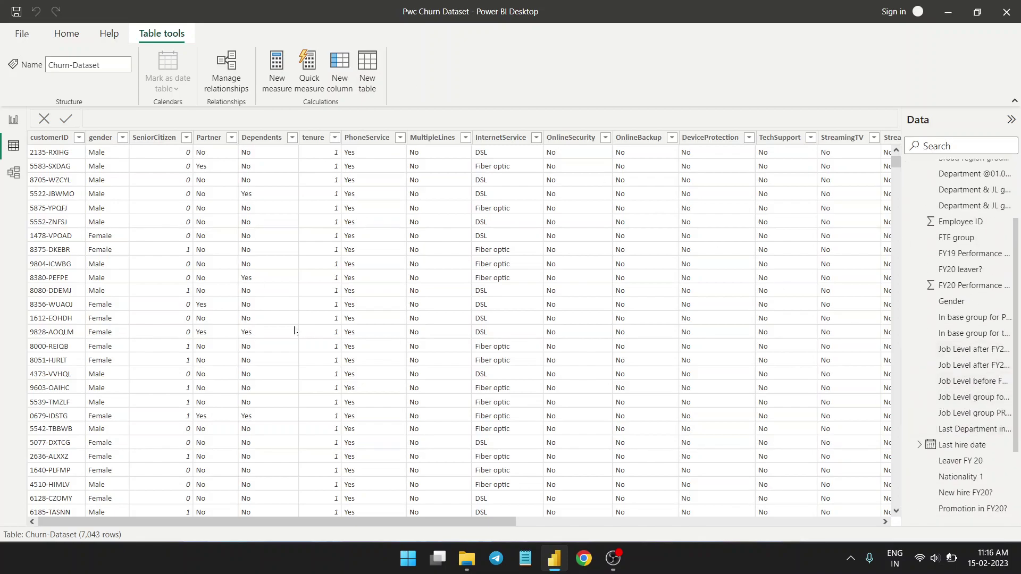
mouse_move(377, 531)
mouse_down()
mouse_move(762, 524)
mouse_move(359, 524)
mouse_up()
click(962, 446)
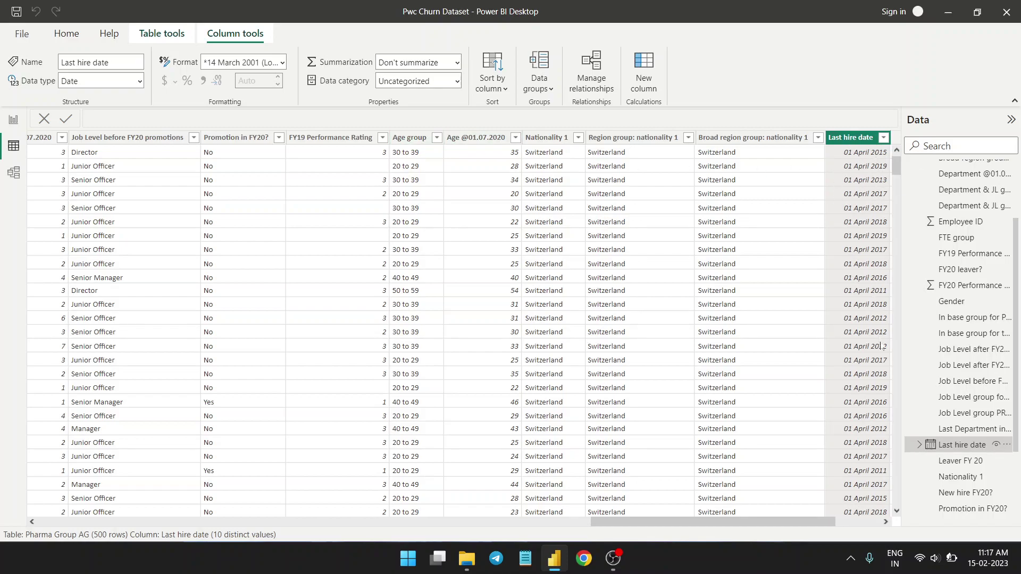
click(14, 119)
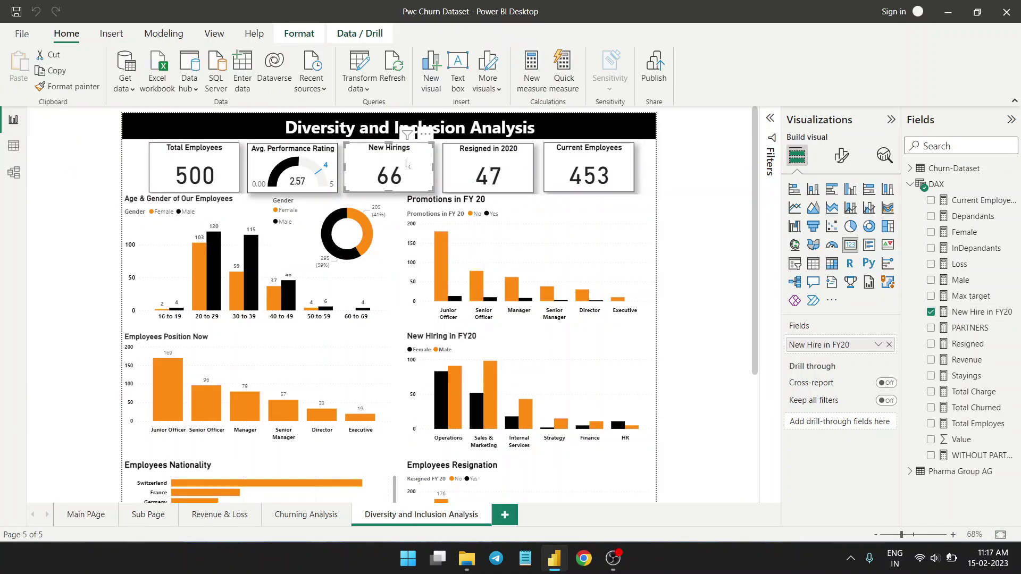
Show the New Hire in FY20 formula, then highlight the Resigned formula behind the Resigned in 2020 card
click(973, 312)
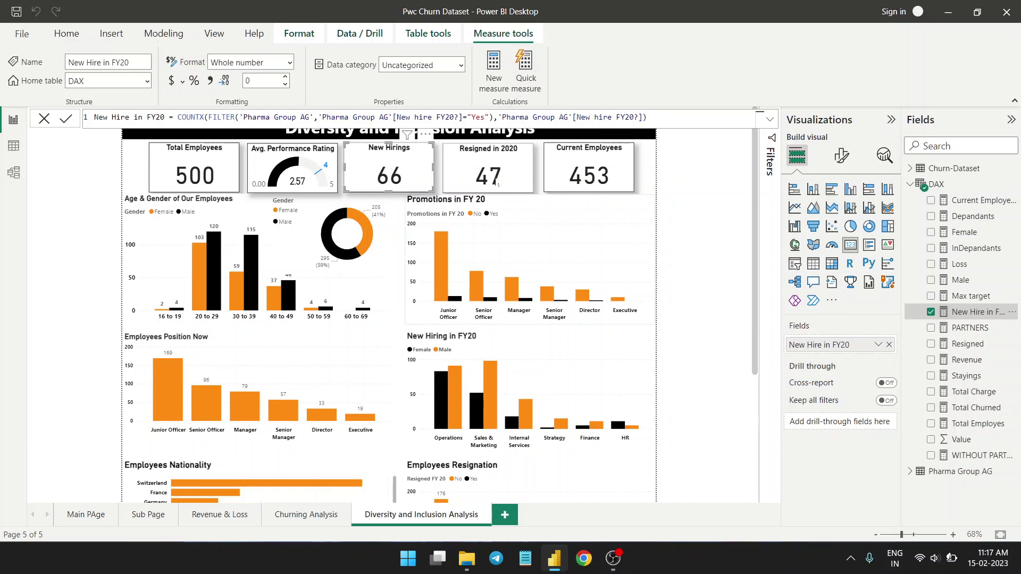
click(470, 189)
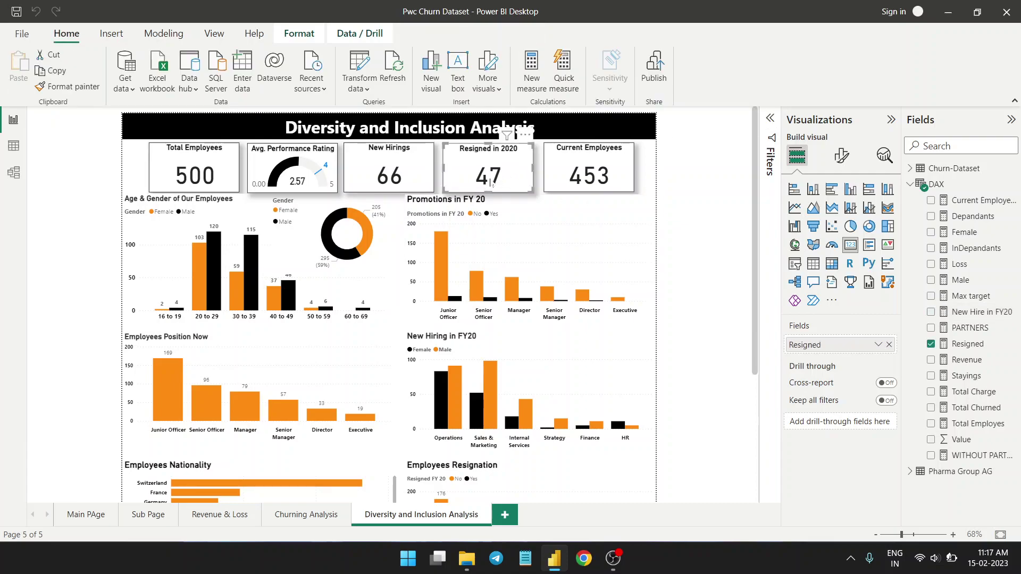
click(967, 345)
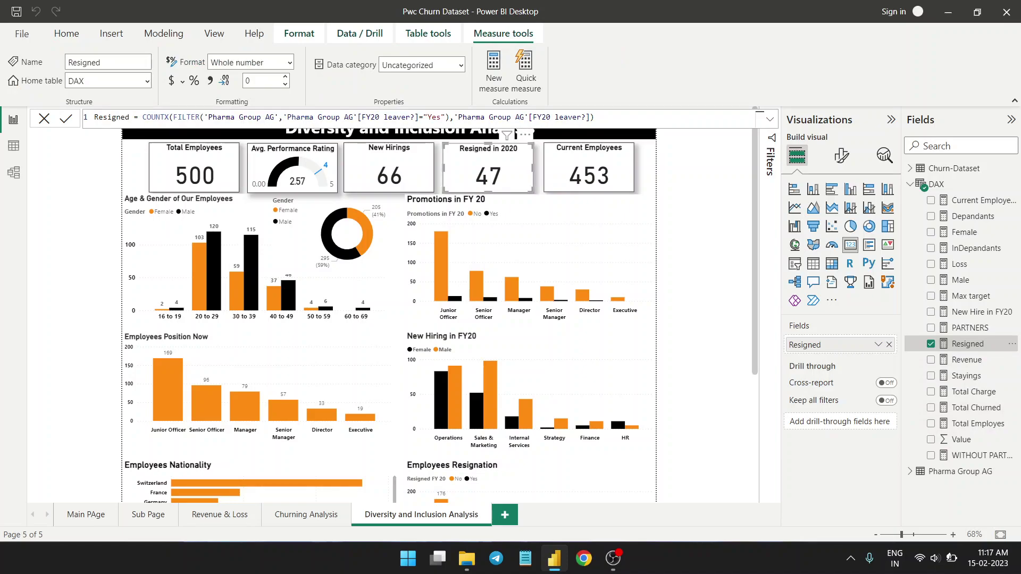
drag(594, 117, 94, 117)
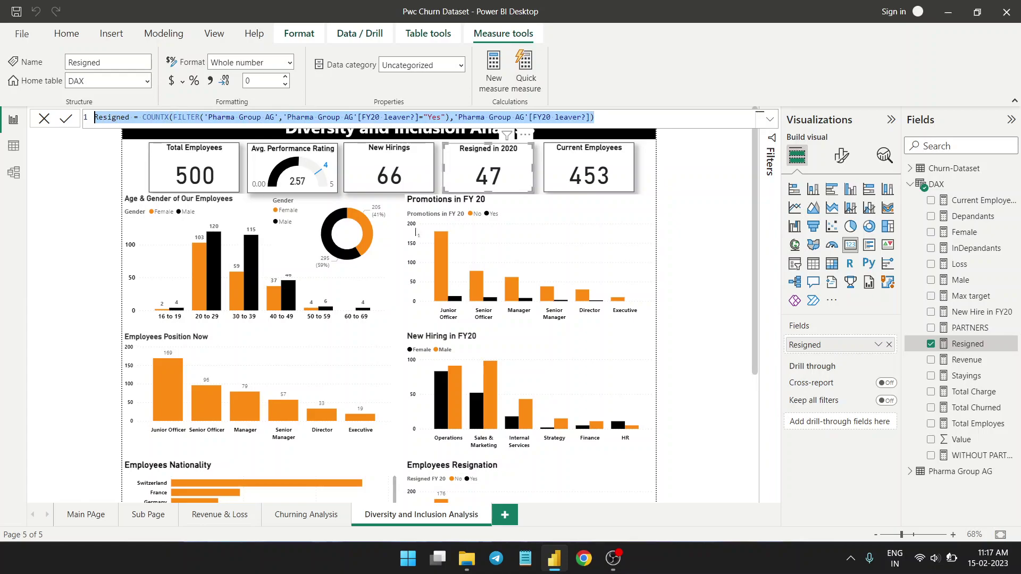
Select the Current Employees card and highlight its ([Total Employes]-[Resigned]) formula
click(580, 168)
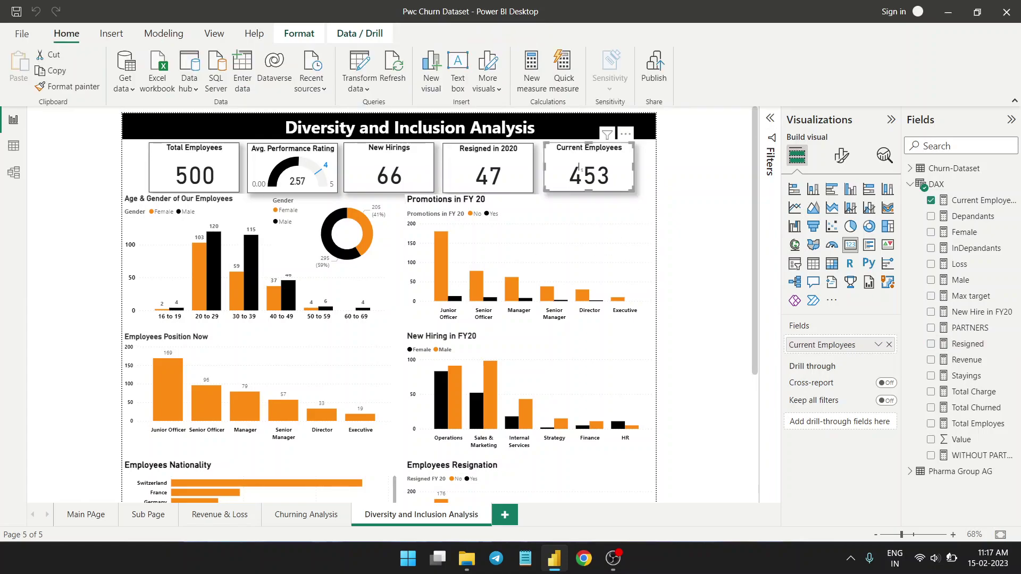
click(967, 206)
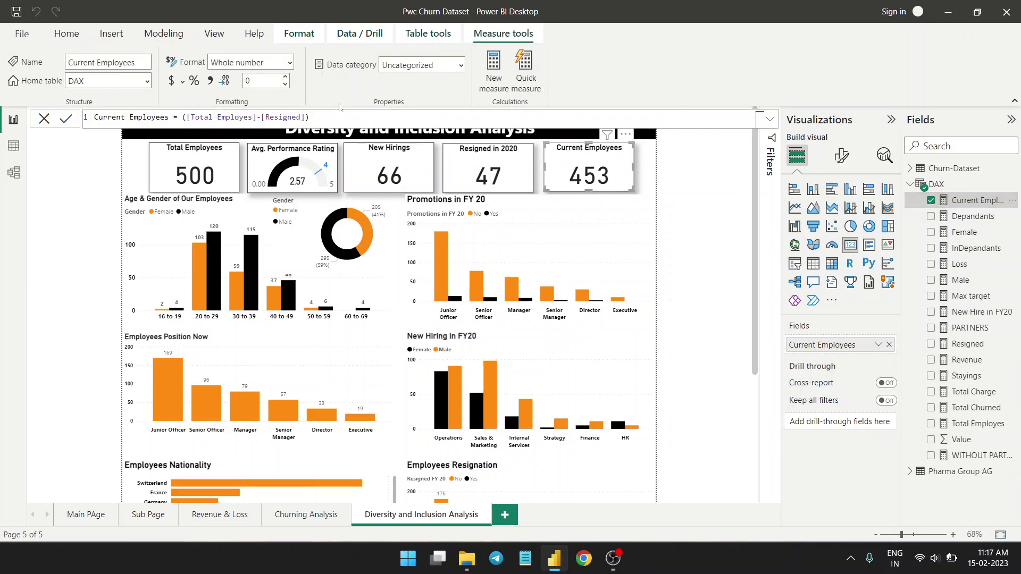
drag(309, 117, 92, 117)
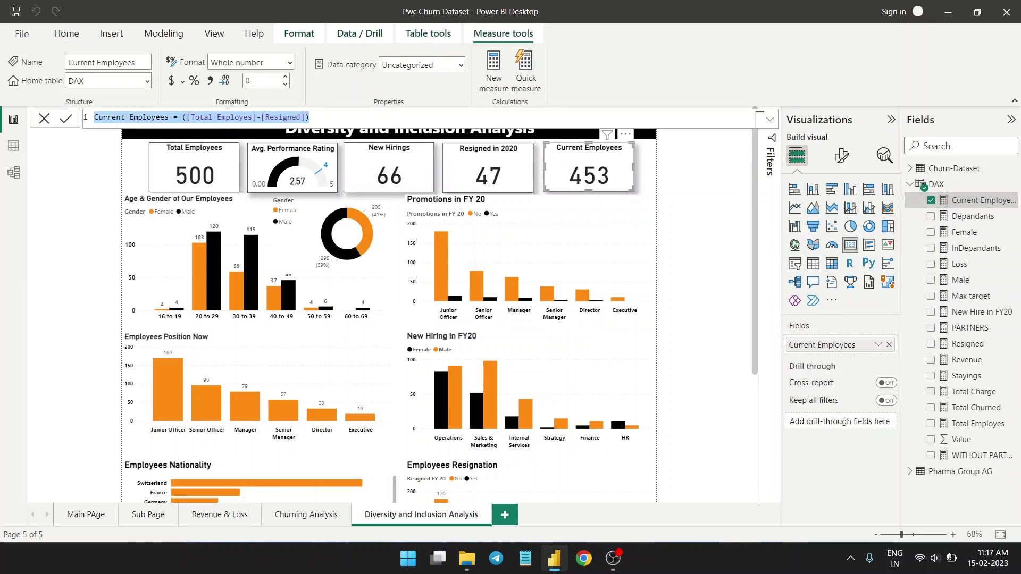
click(706, 186)
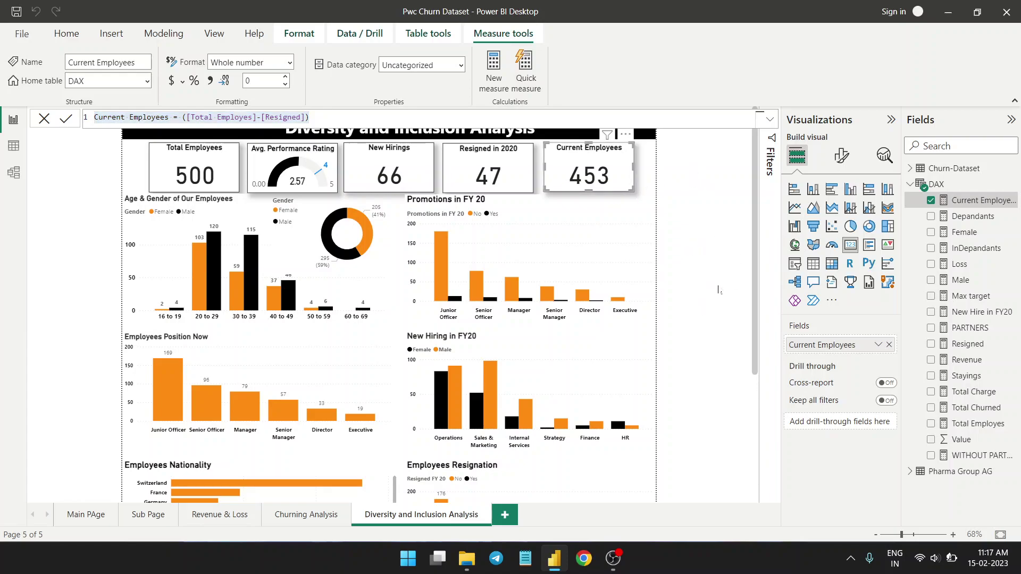
Switch to the Main PAge dashboard showing 7043 customers and 1,869 churned
scroll(727, 284, down, 3)
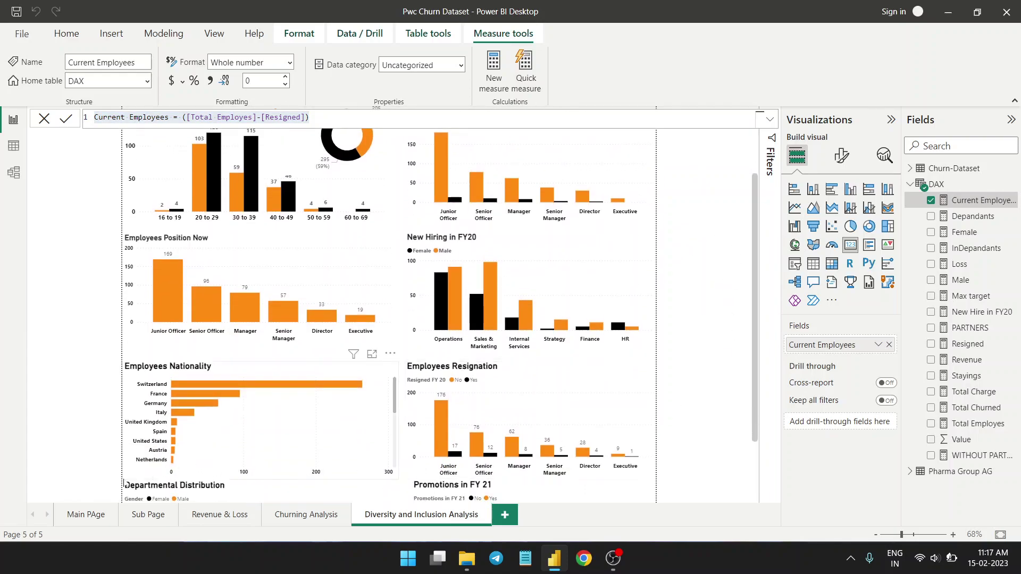
click(83, 515)
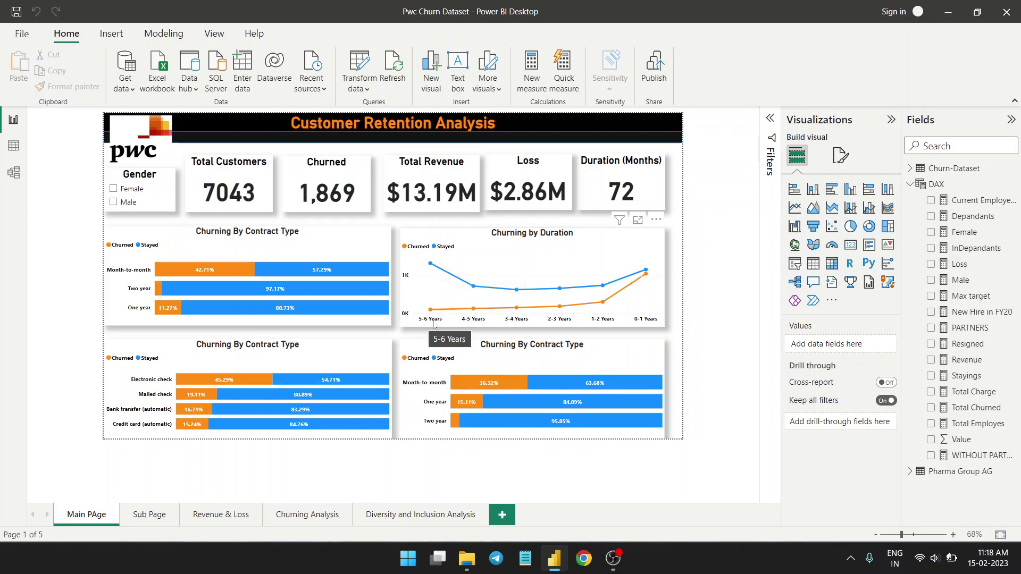
Check line chart tooltips, then select the PaymentMethod vs Count of Churn bar chart and its tooltips
mouse_move(431, 315)
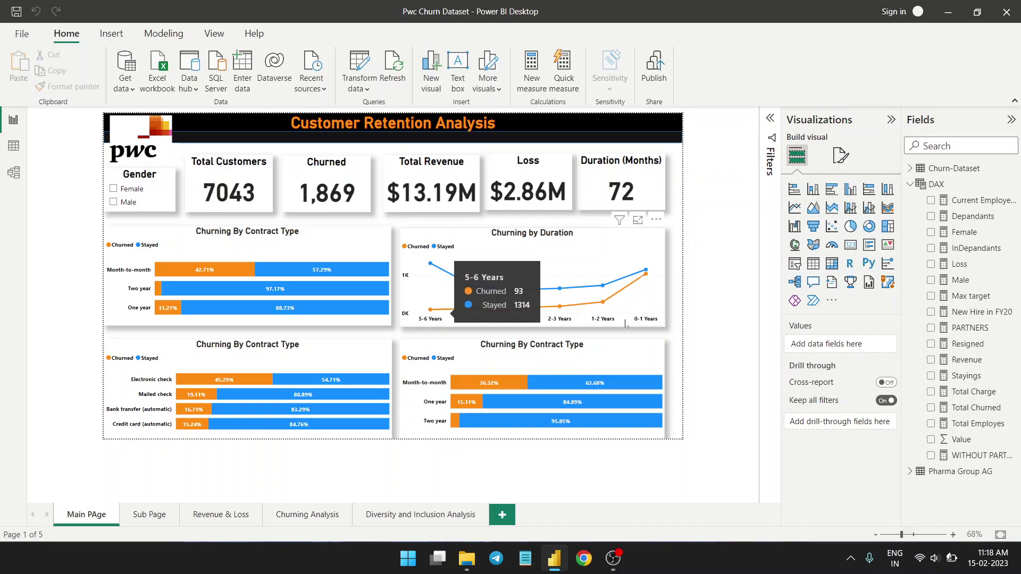
mouse_move(648, 283)
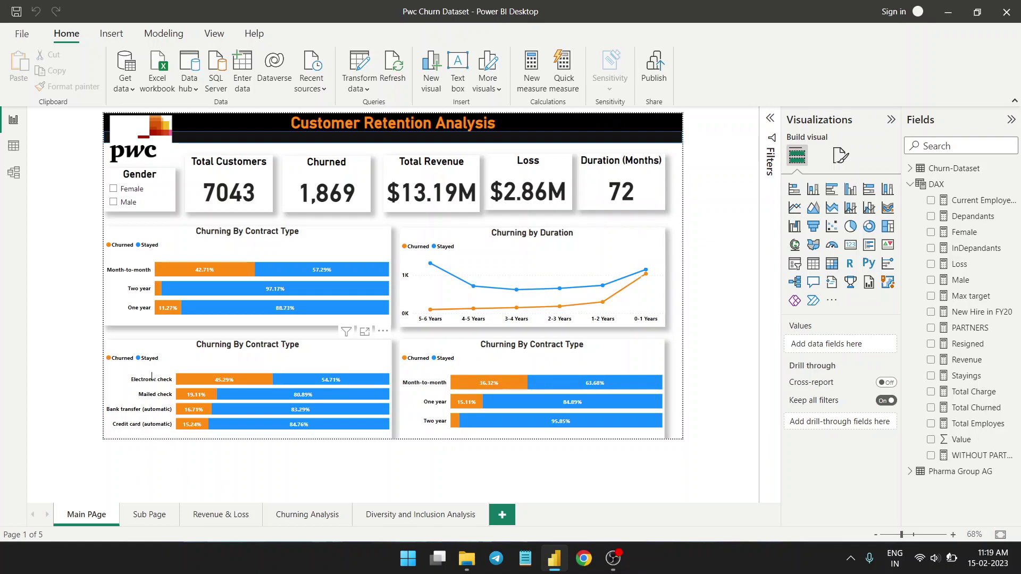
click(197, 362)
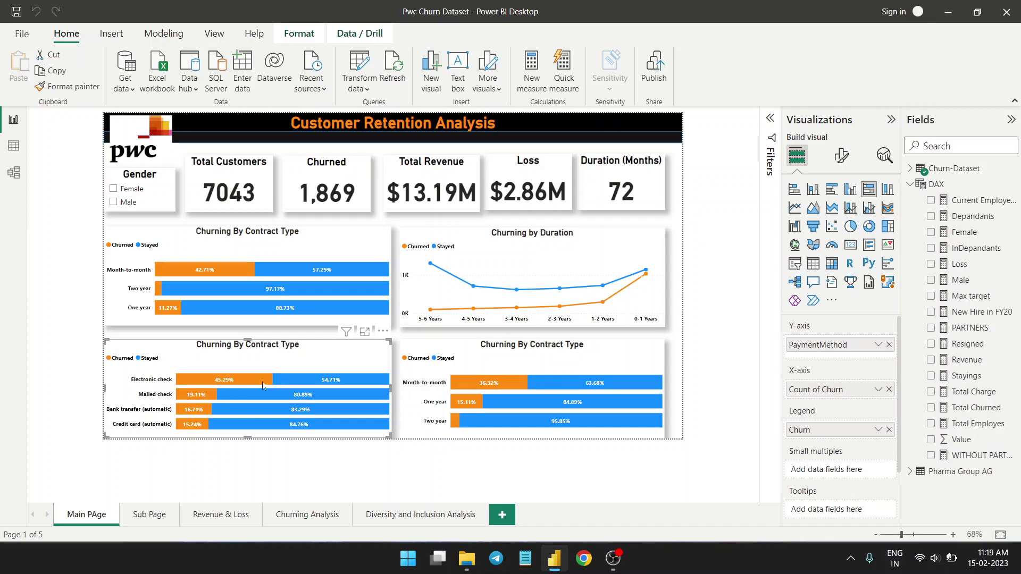
mouse_move(304, 383)
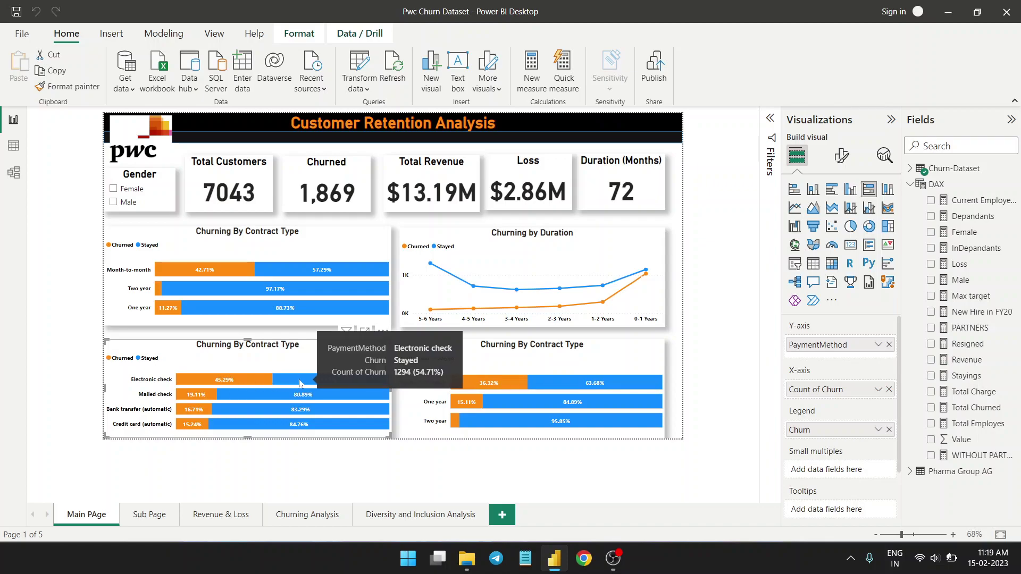
mouse_move(268, 381)
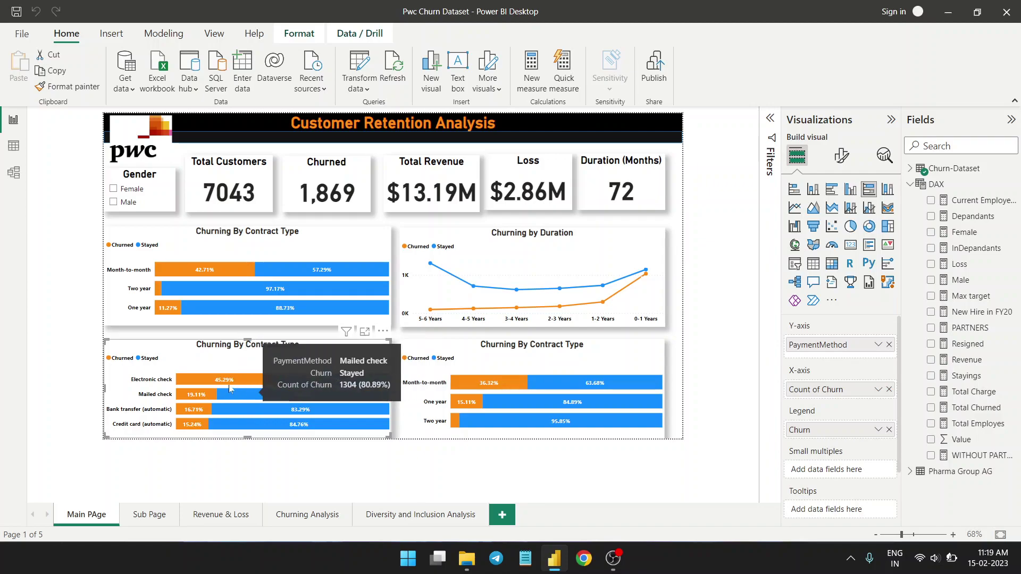
Go to the Sub Page and check electronic check's 1,071 churned customers by payment method
click(158, 516)
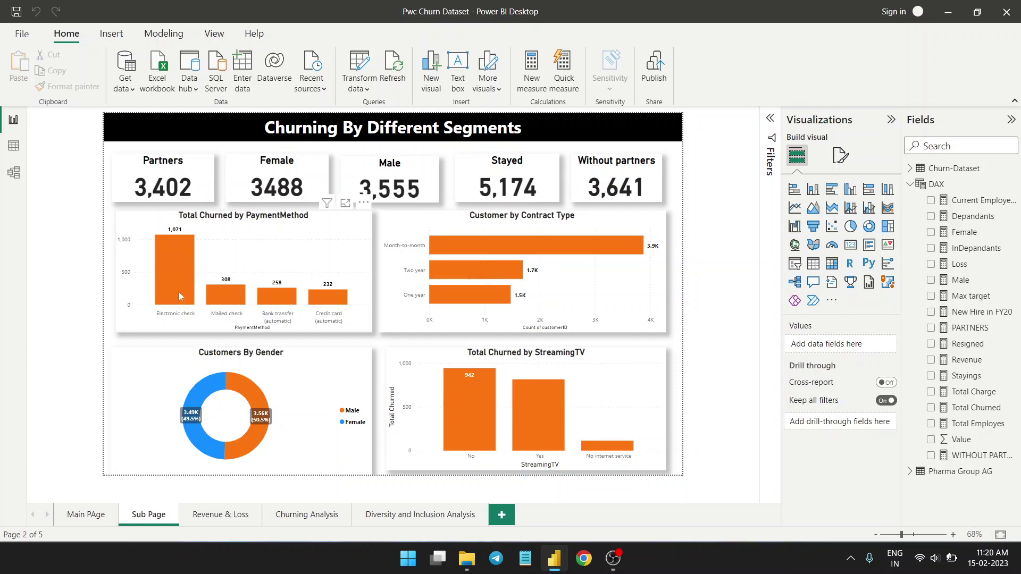
mouse_move(166, 274)
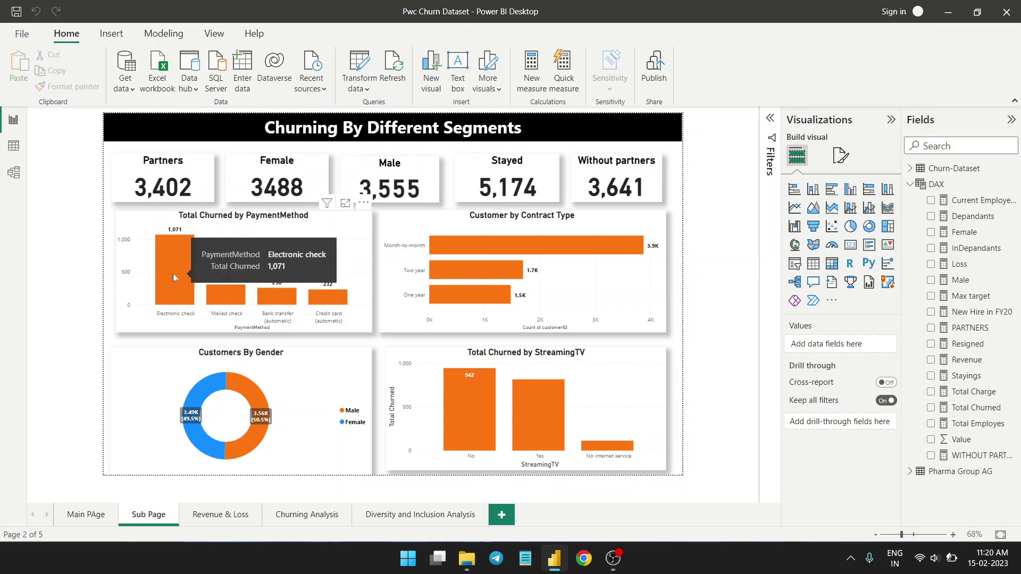
Select the Customers By Gender donut chart, then deselect it
click(314, 460)
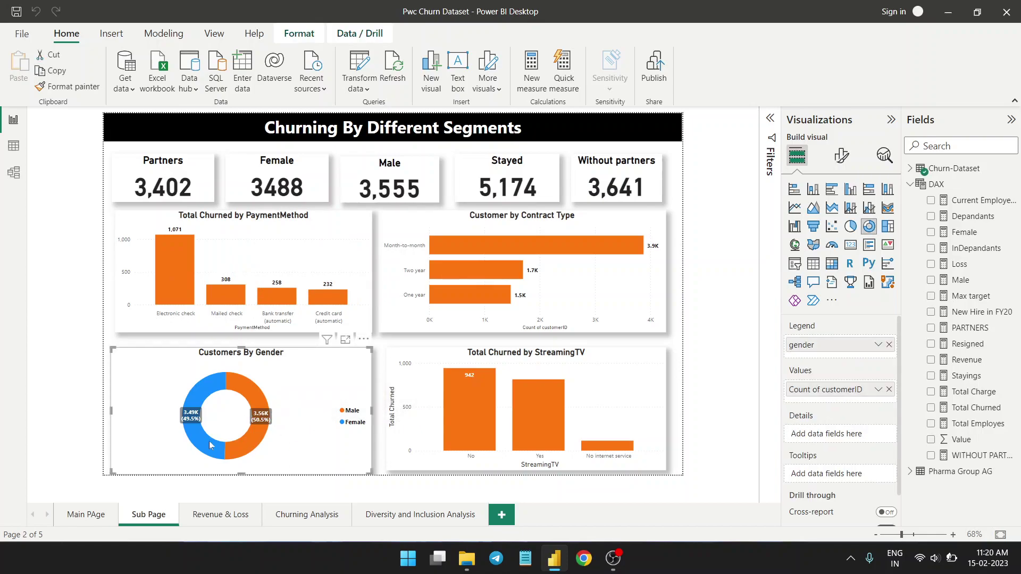
mouse_move(205, 437)
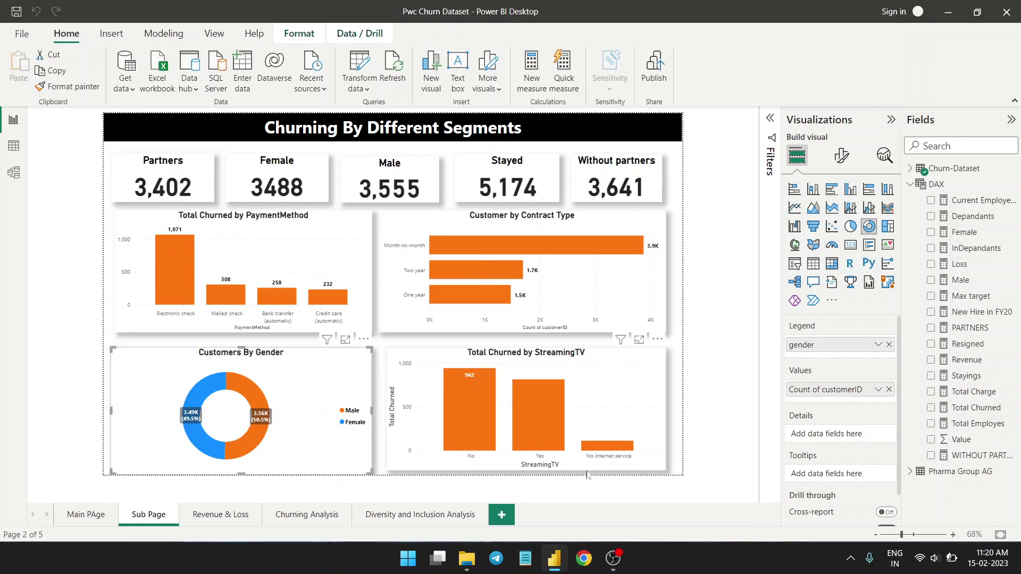
click(747, 422)
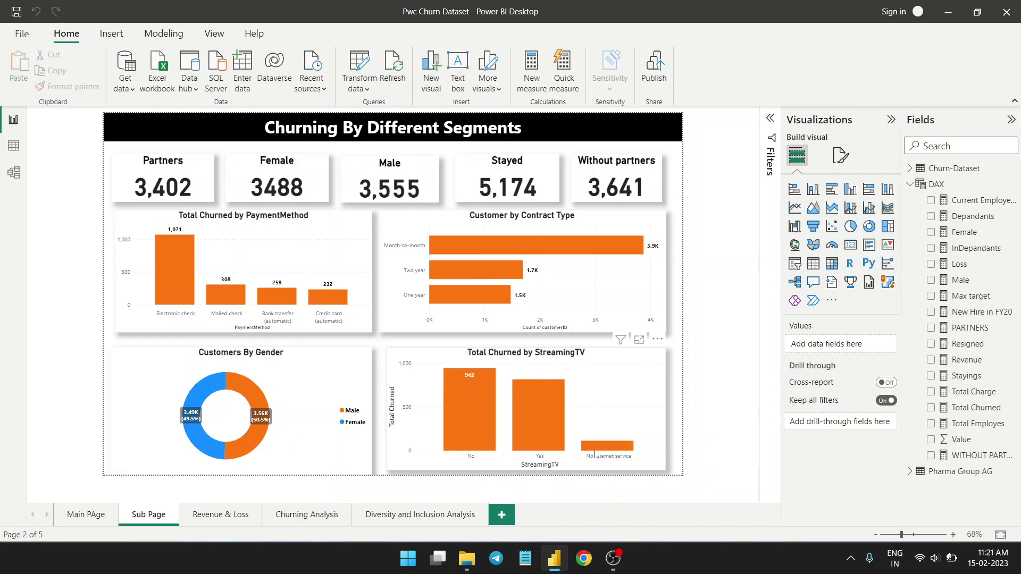
Switch to the Revenue & Loss page showing $16.06M charges and $13.19M revenue
mouse_move(600, 449)
mouse_move(540, 410)
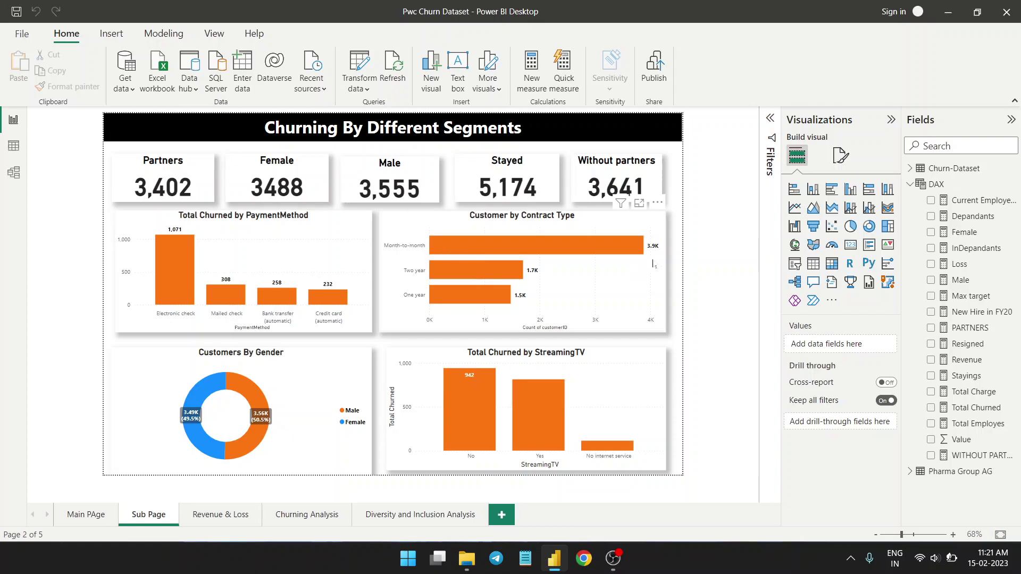
click(222, 516)
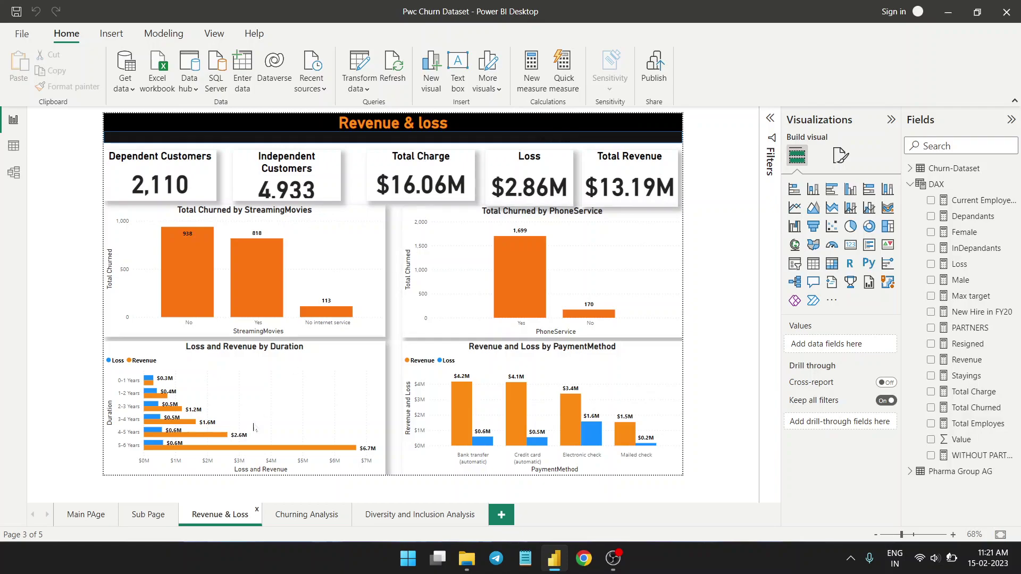
click(83, 516)
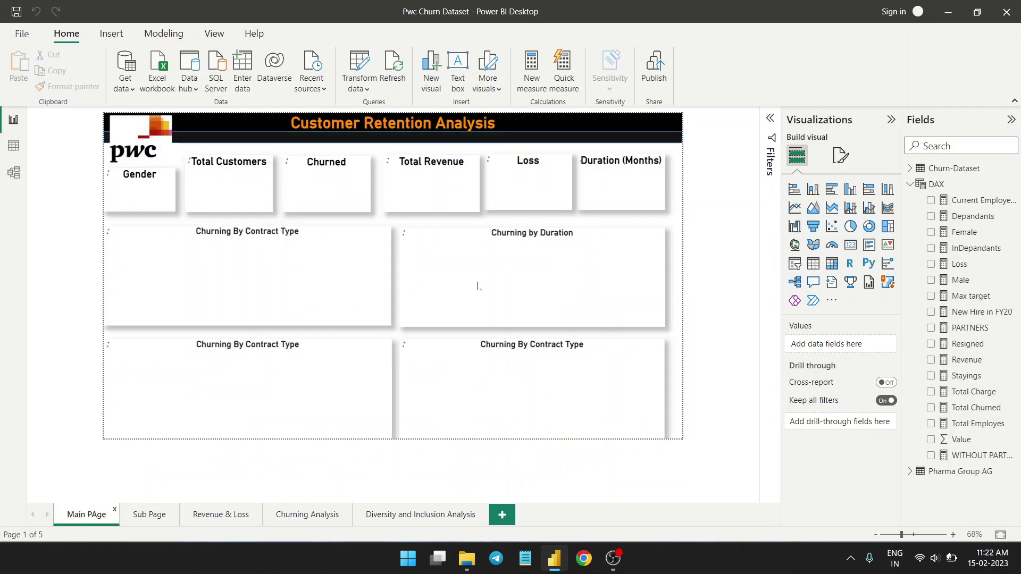
click(308, 515)
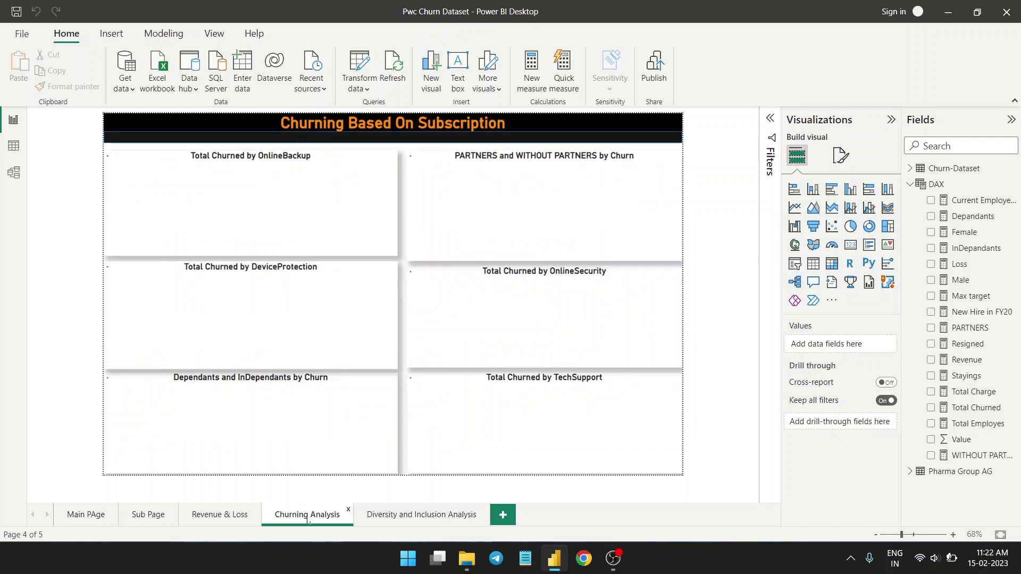
click(231, 515)
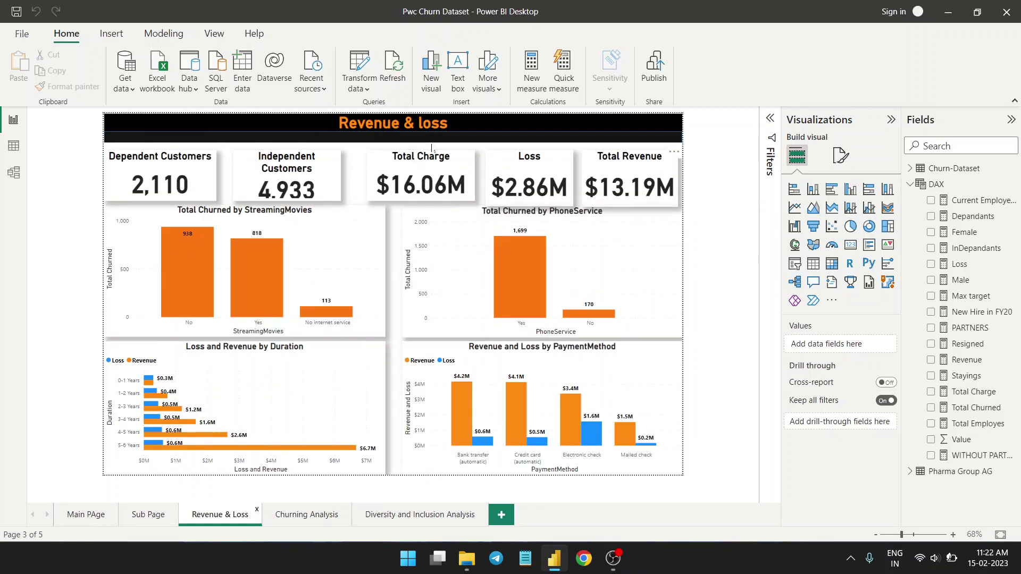
click(438, 198)
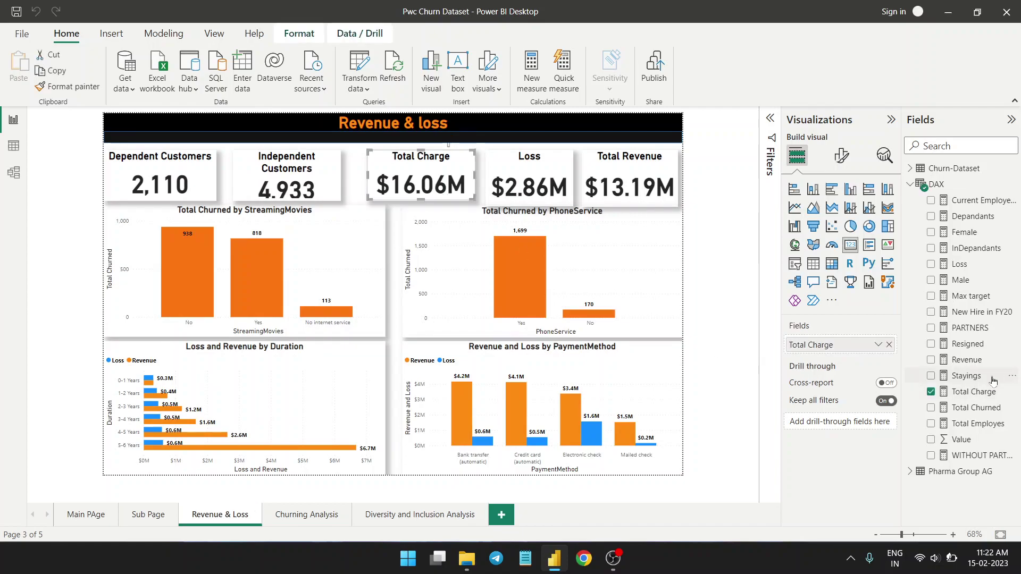
click(975, 394)
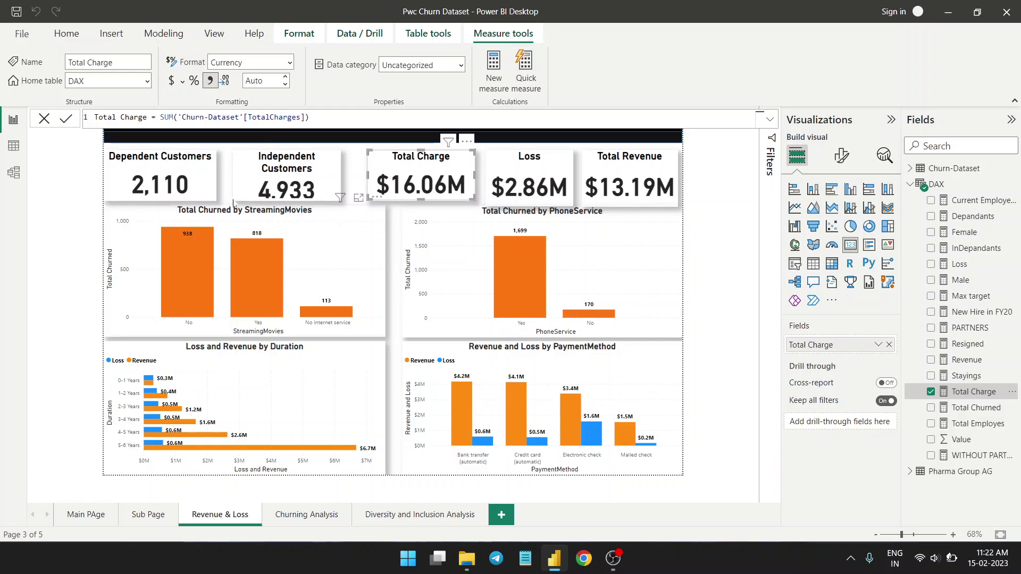
click(191, 182)
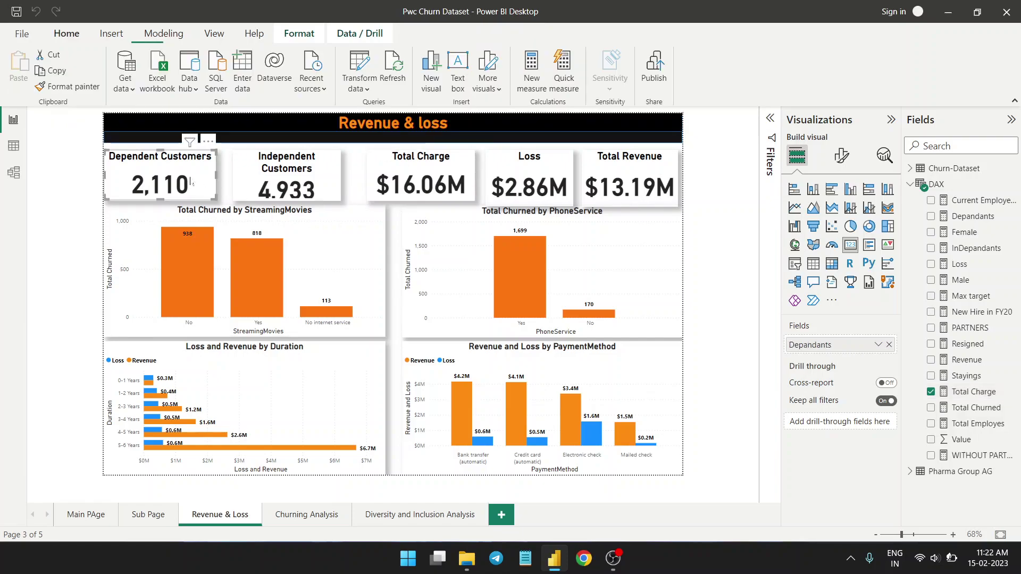
click(293, 173)
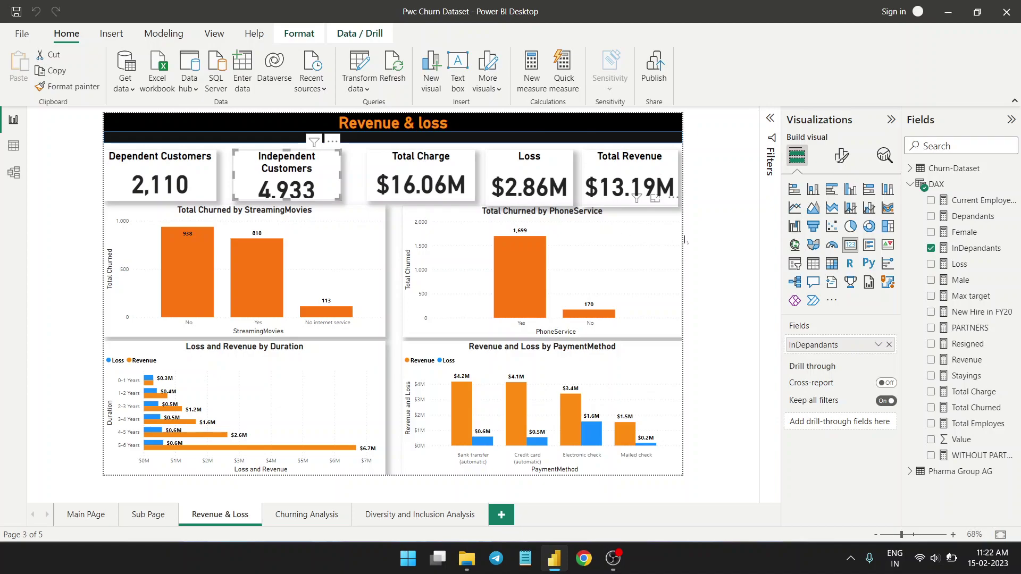
click(709, 239)
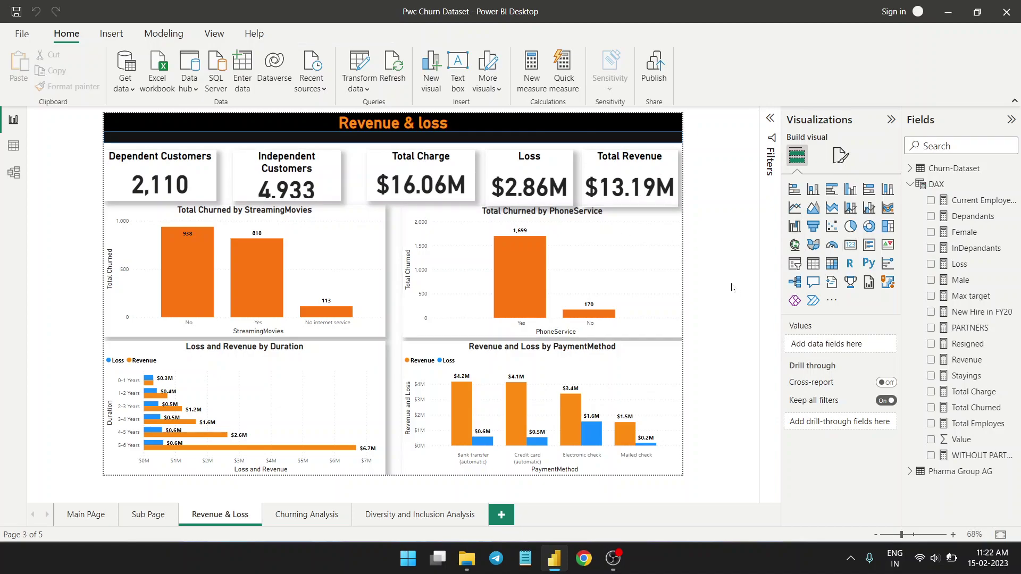
click(614, 407)
right_click(614, 381)
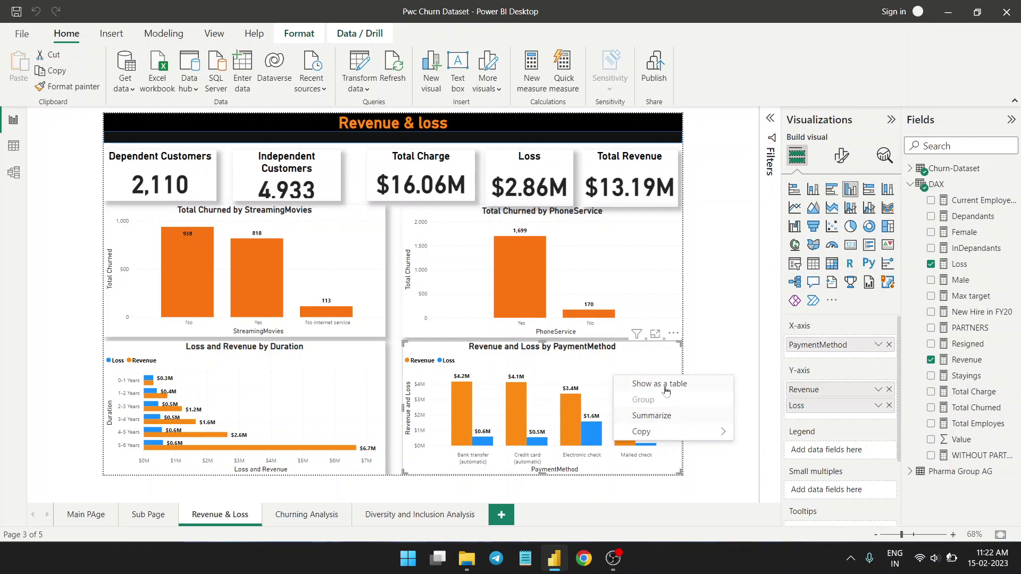
click(710, 315)
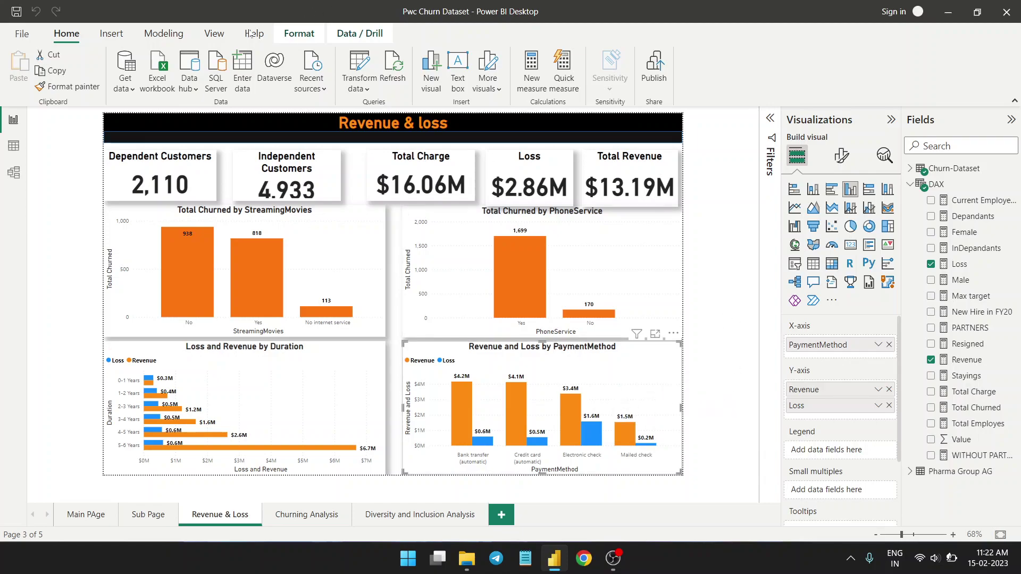
click(214, 33)
click(724, 332)
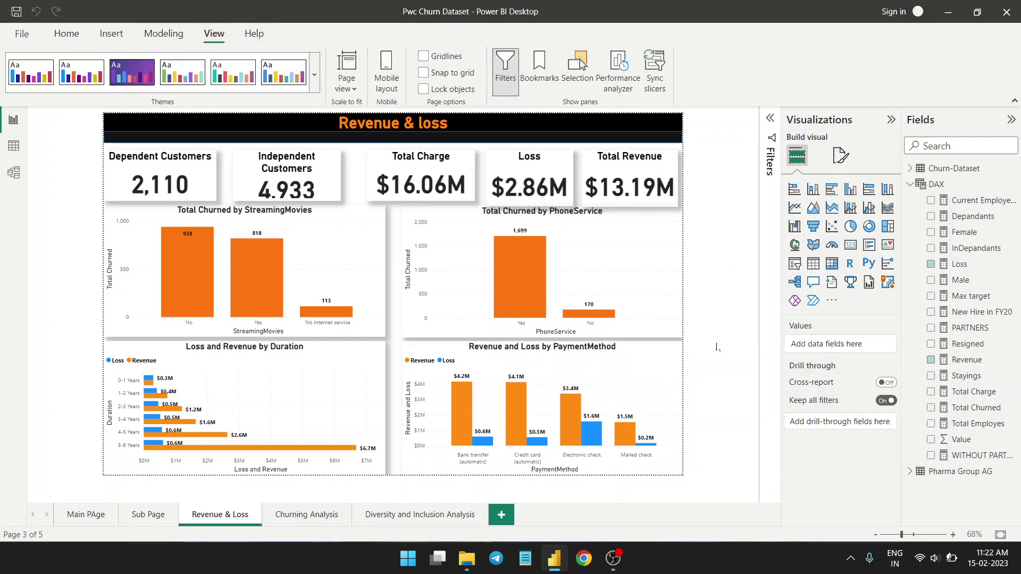
click(528, 418)
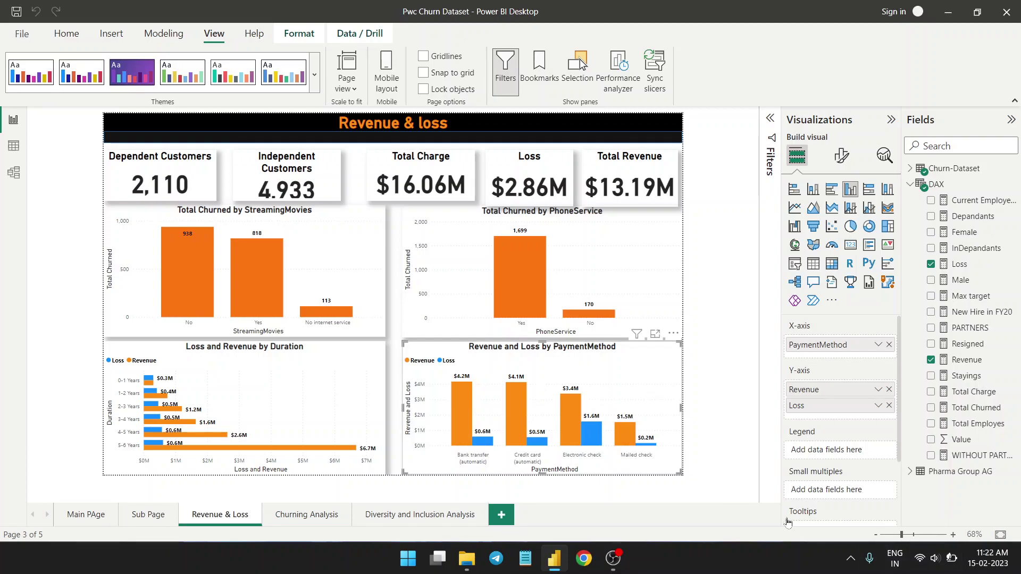
click(914, 534)
scroll(518, 441, down, 5)
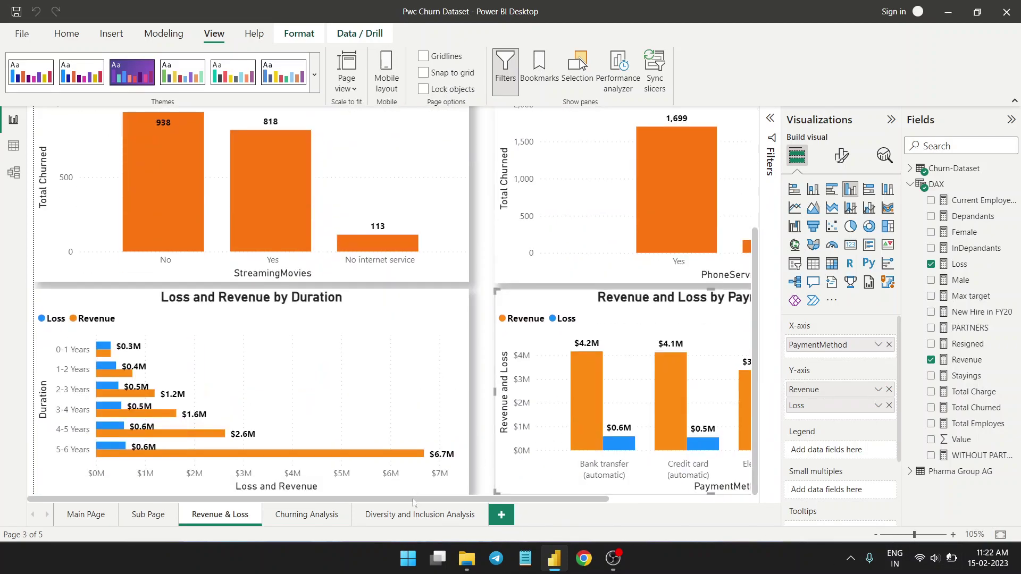
drag(439, 500, 581, 502)
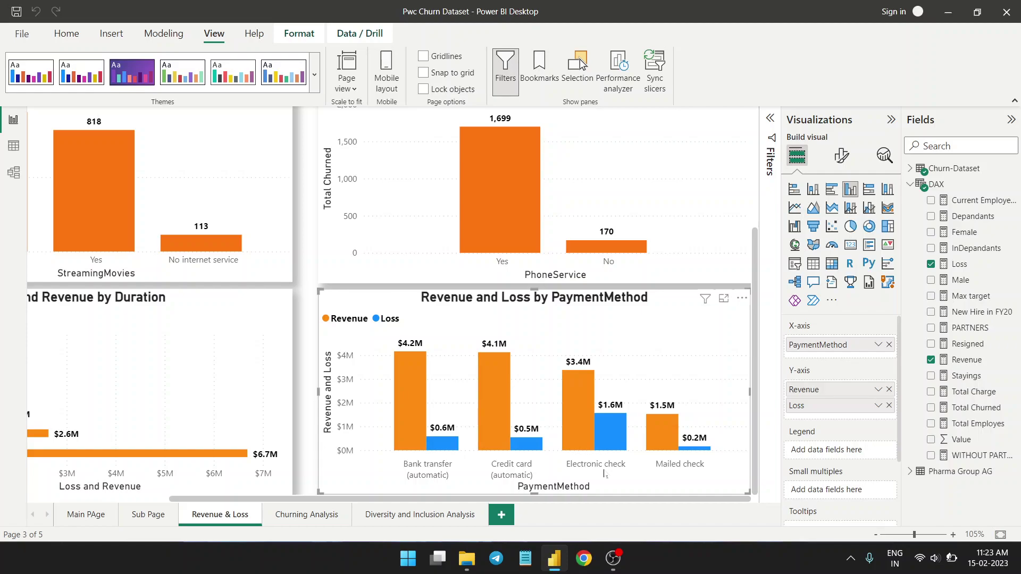
drag(914, 535, 906, 536)
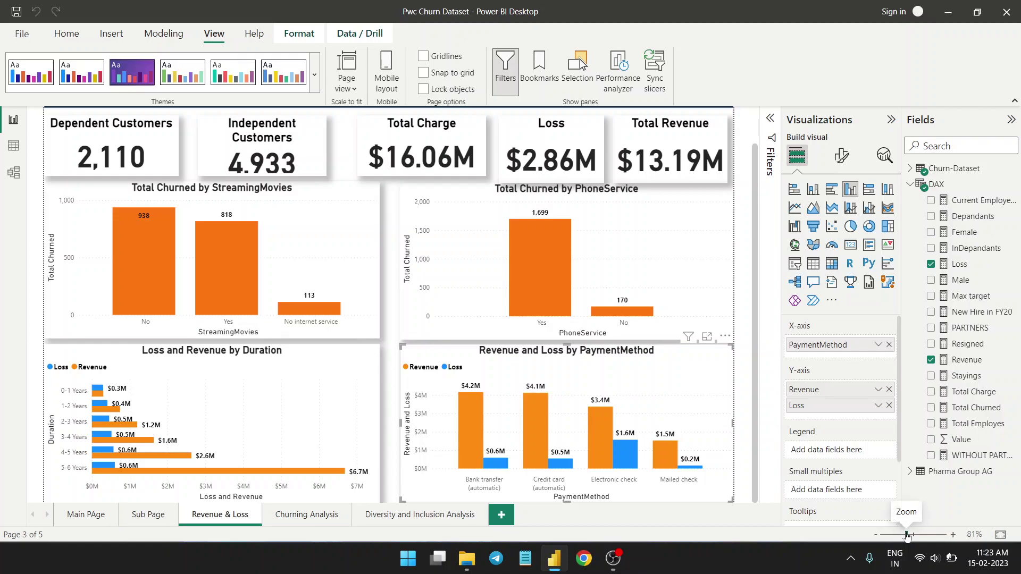
mouse_move(598, 444)
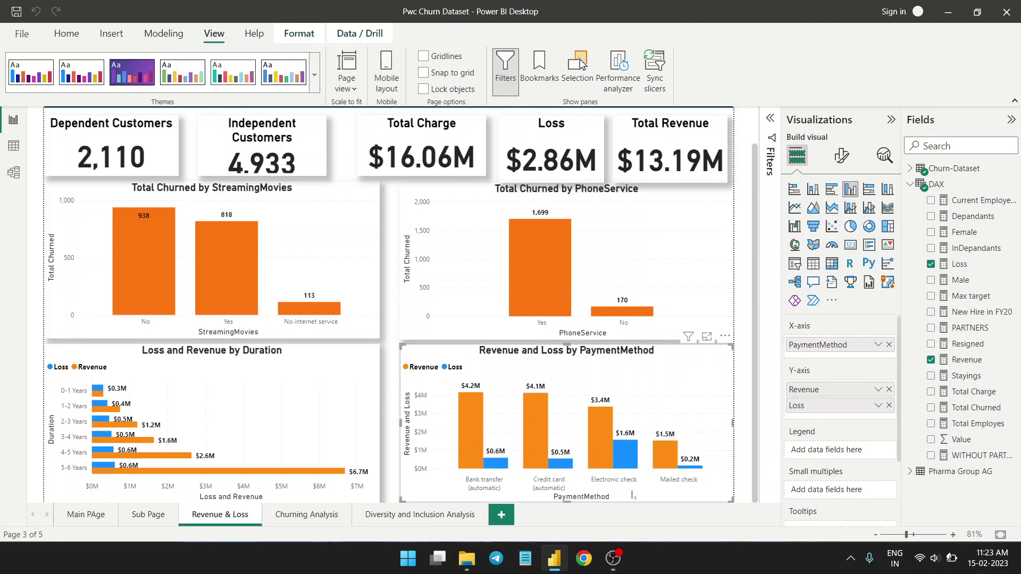
On Churning Analysis, compare churn with partners (0.7K) against without partners (1.2K)
click(318, 519)
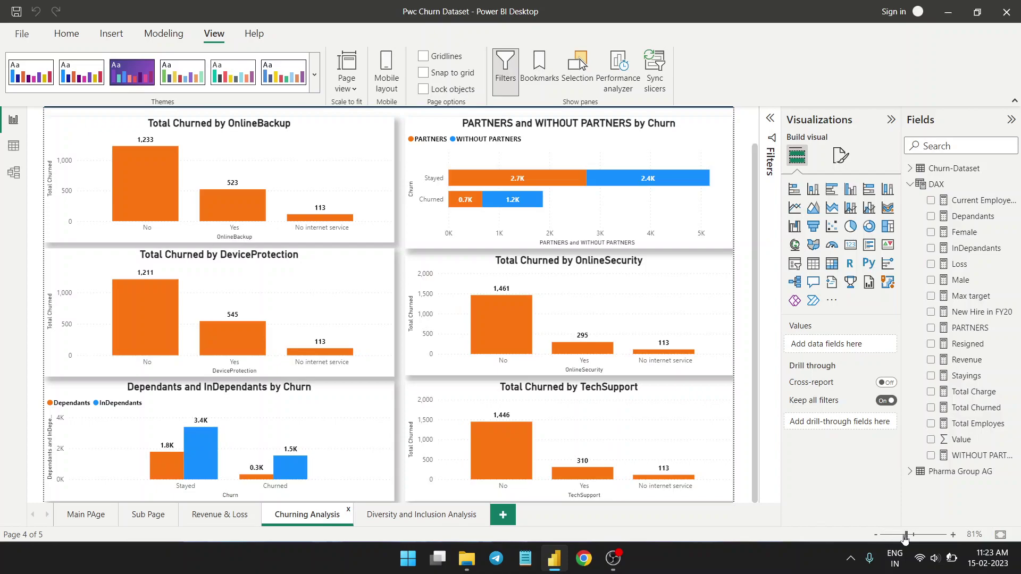
scroll(431, 140, up, 2)
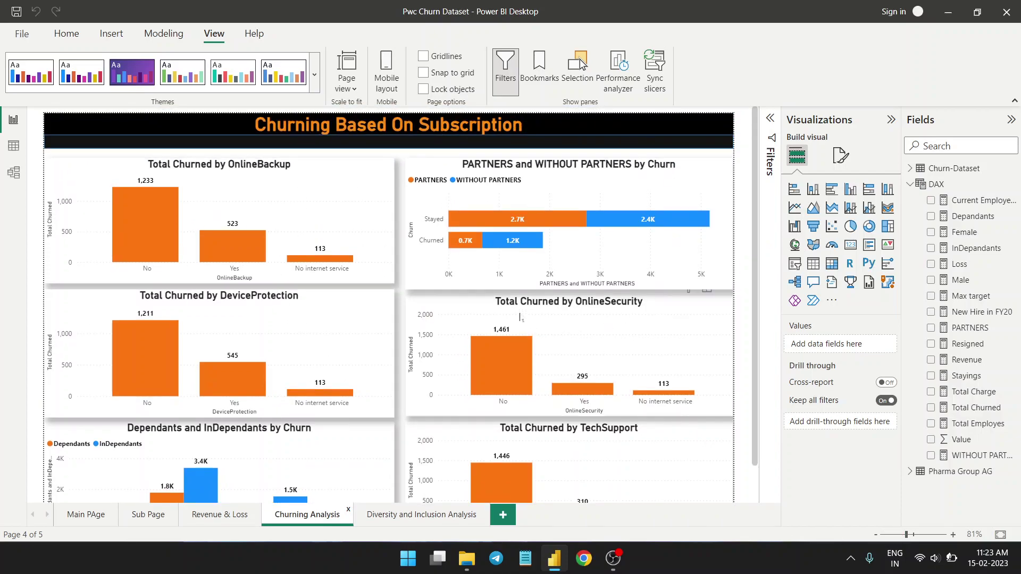
click(537, 257)
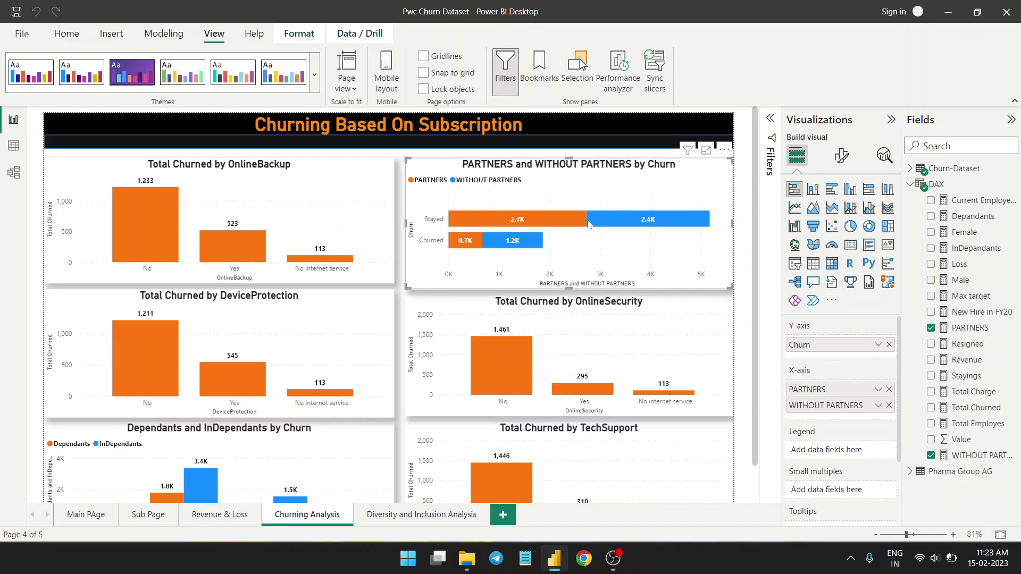
mouse_move(540, 225)
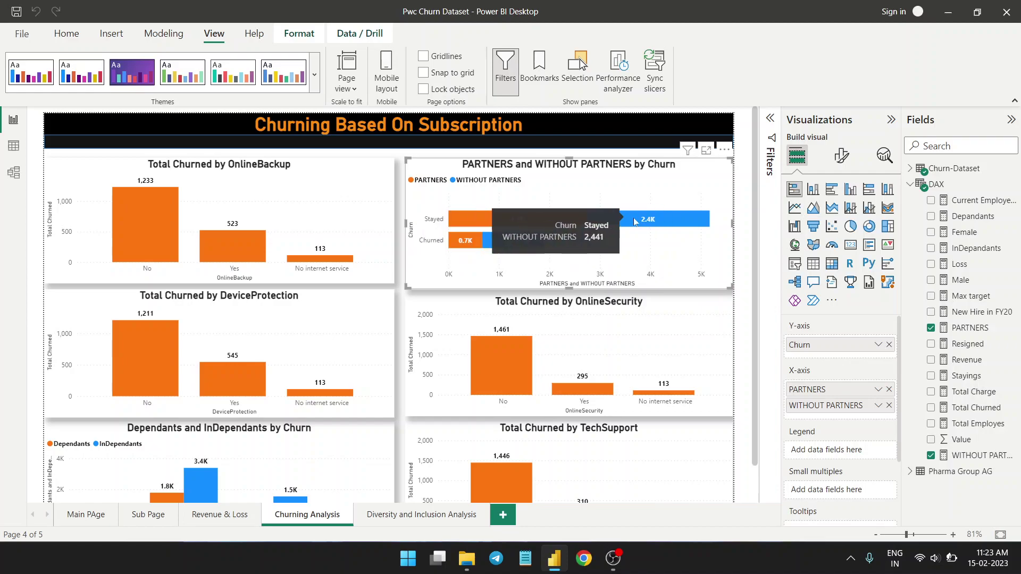
mouse_move(512, 251)
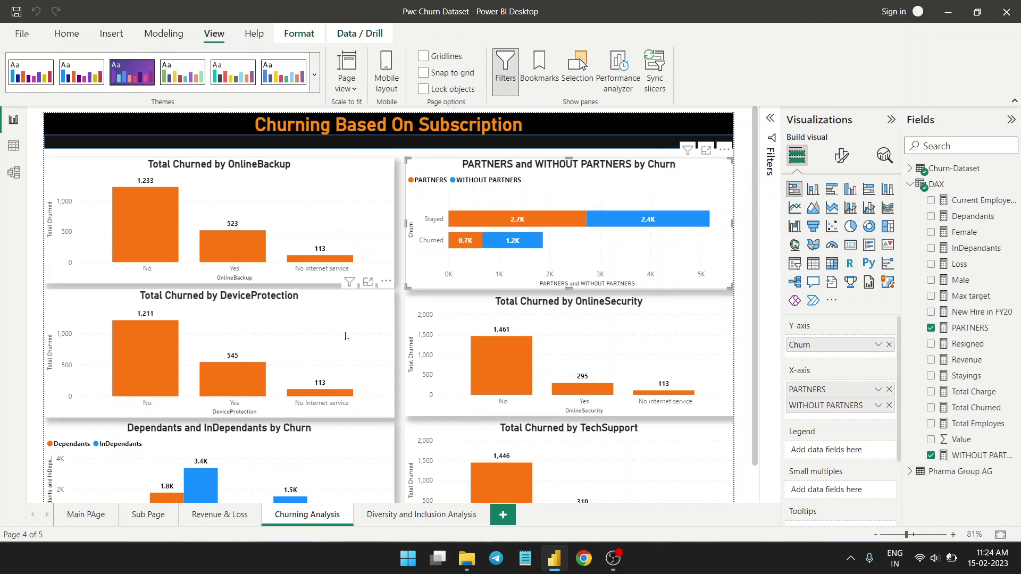
scroll(311, 335, down, 1)
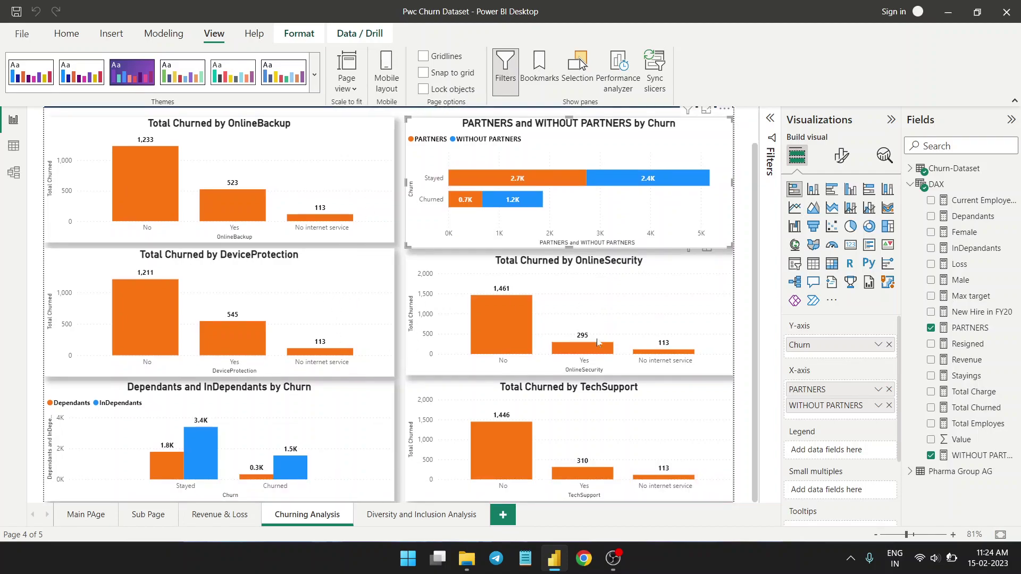
click(420, 515)
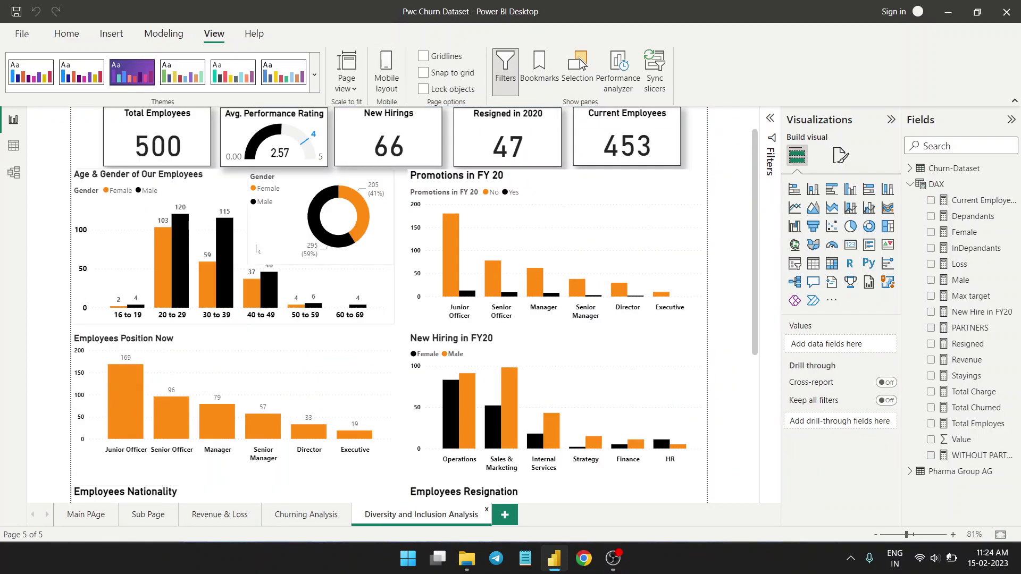
scroll(497, 254, down, 6)
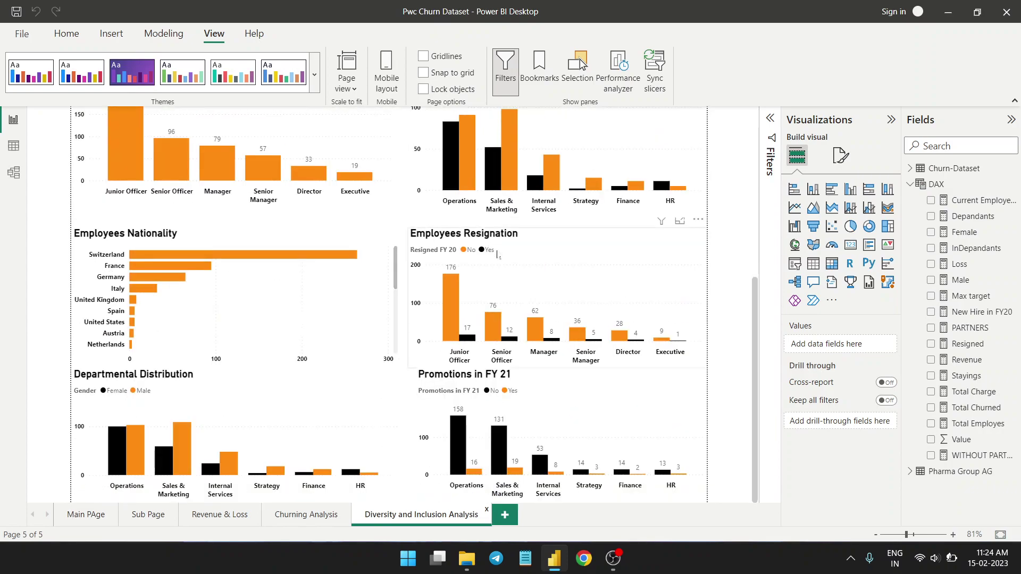
scroll(537, 347, up, 6)
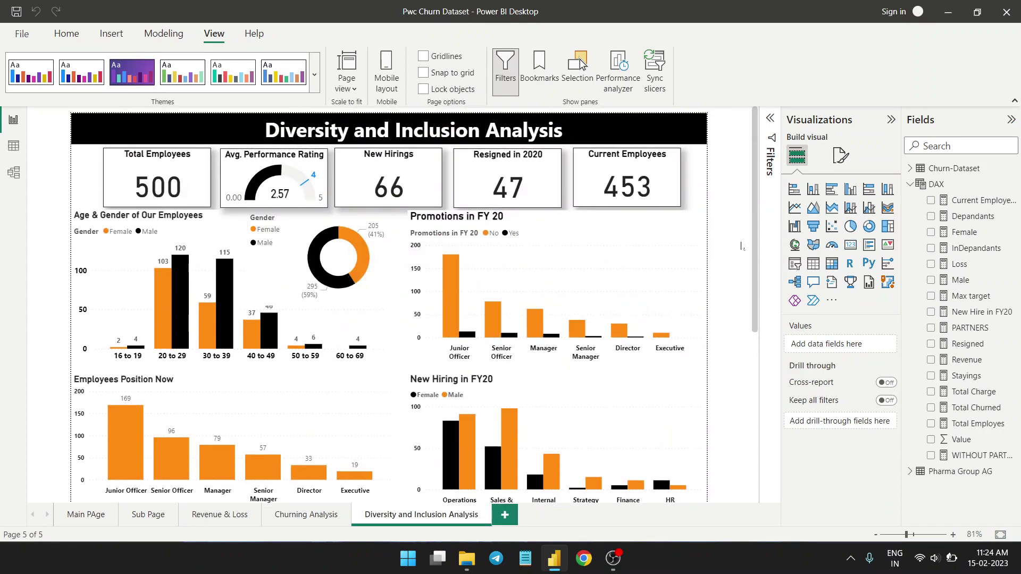
drag(752, 198, 748, 148)
scroll(136, 288, down, 5)
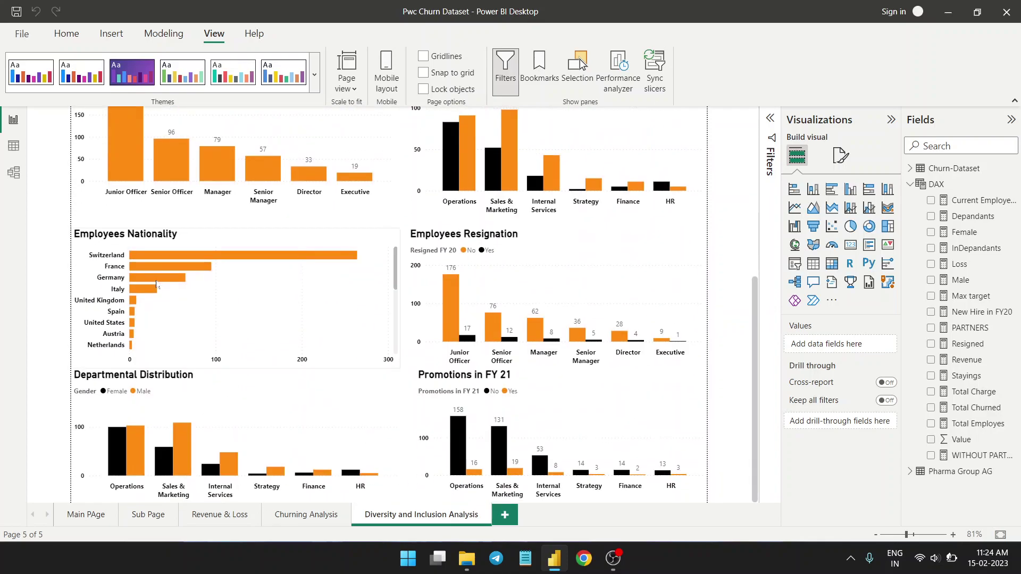
scroll(154, 282, down, 2)
scroll(258, 322, up, 4)
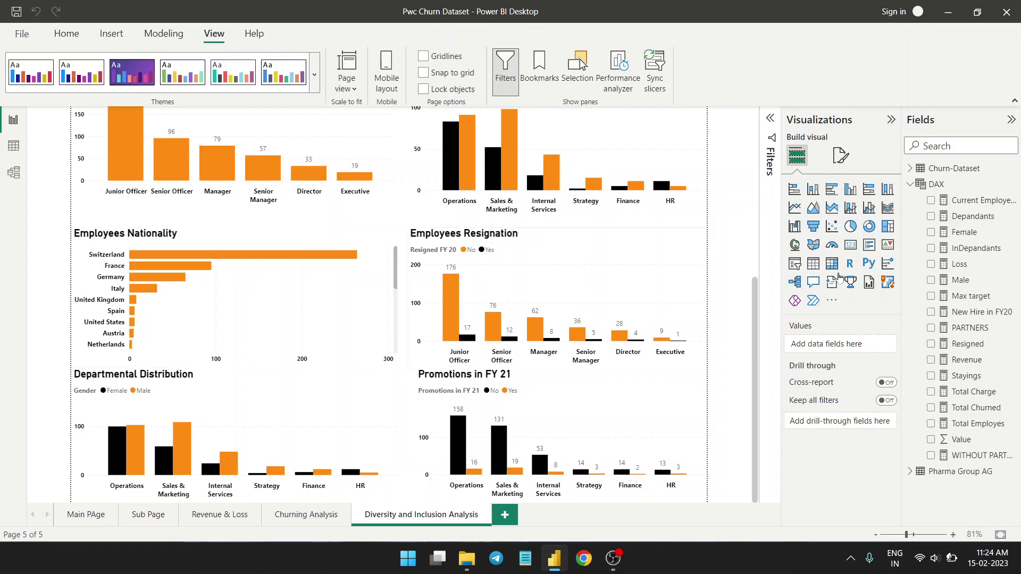
scroll(739, 336, up, 5)
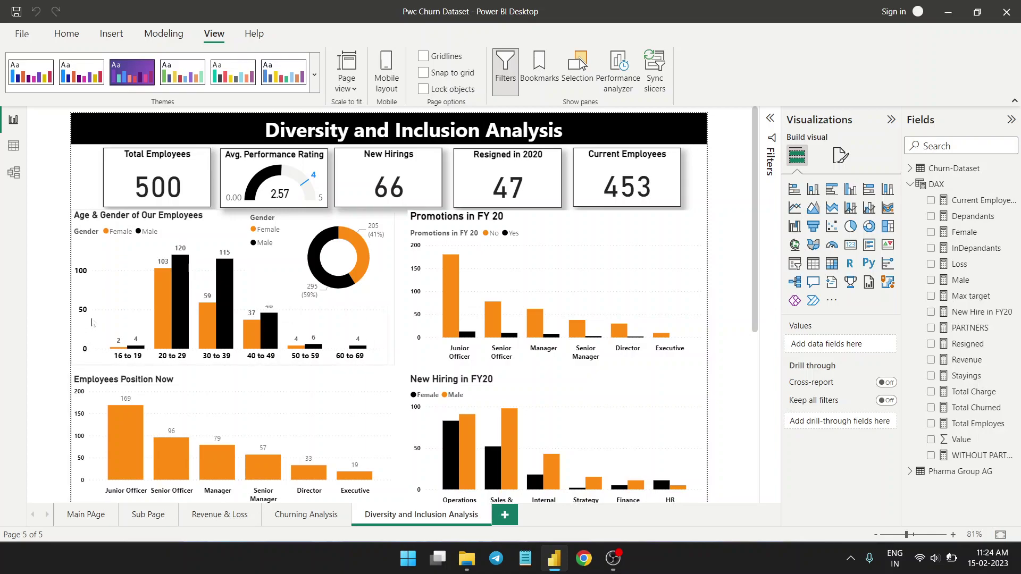
click(124, 293)
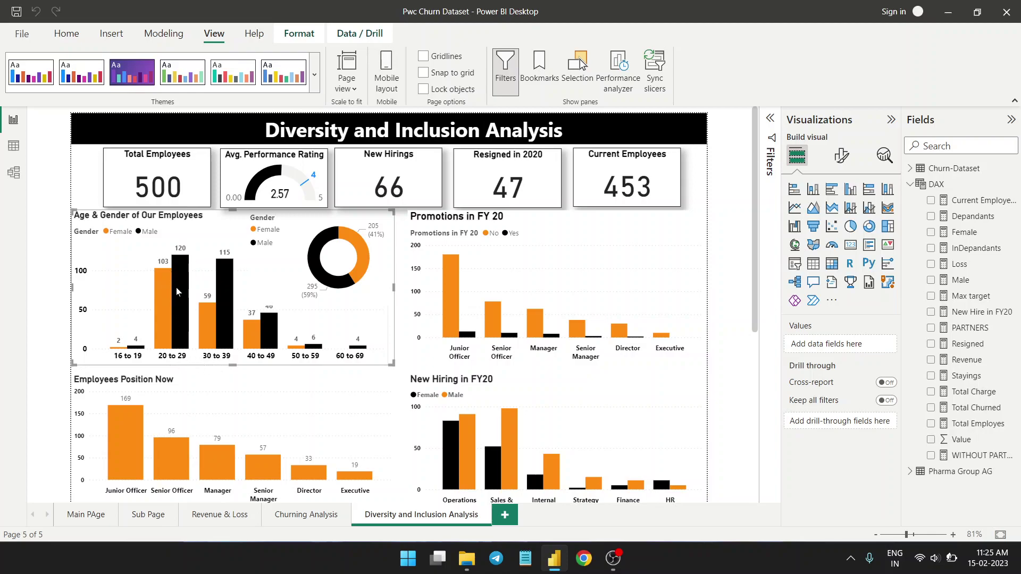
Scroll down and inspect the Employees Nationality and Employees Resignation chart fields
mouse_move(160, 279)
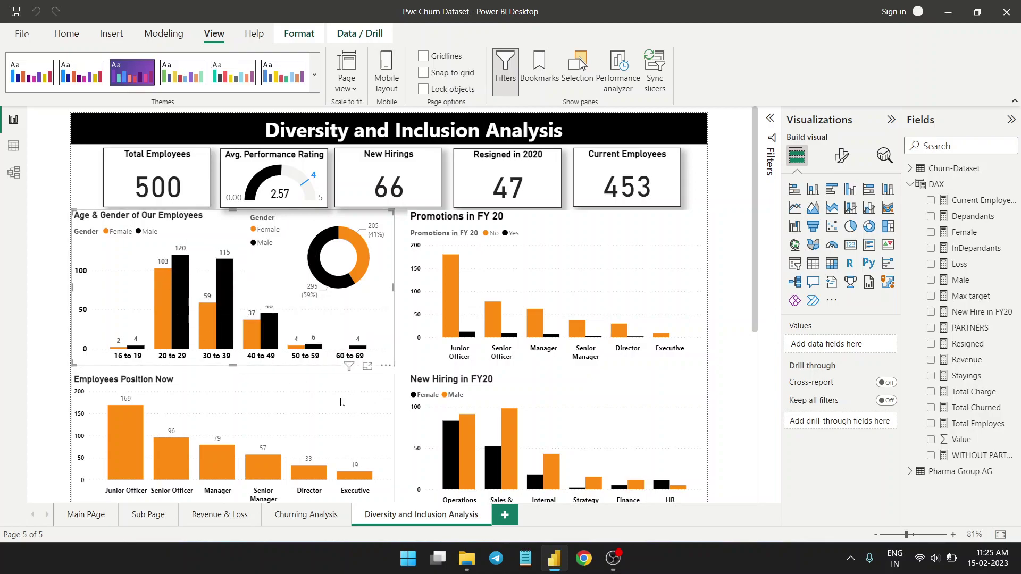
scroll(334, 240, down, 5)
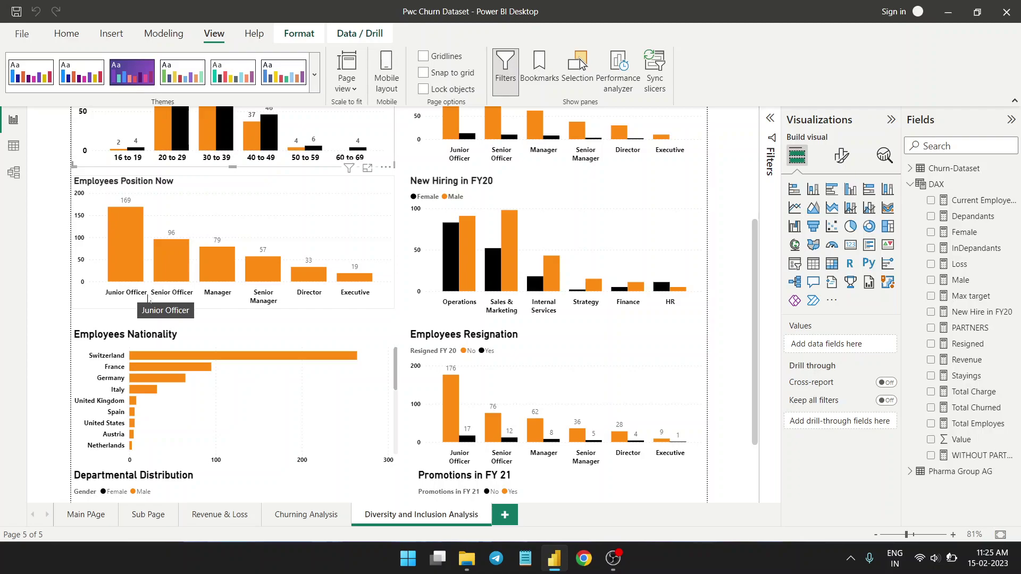
mouse_move(126, 269)
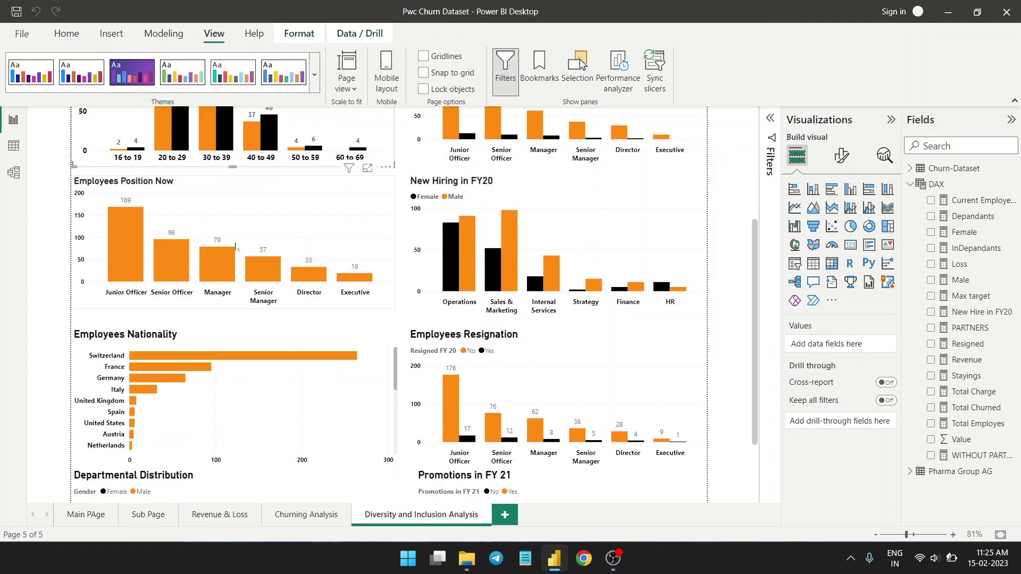
scroll(290, 295, down, 3)
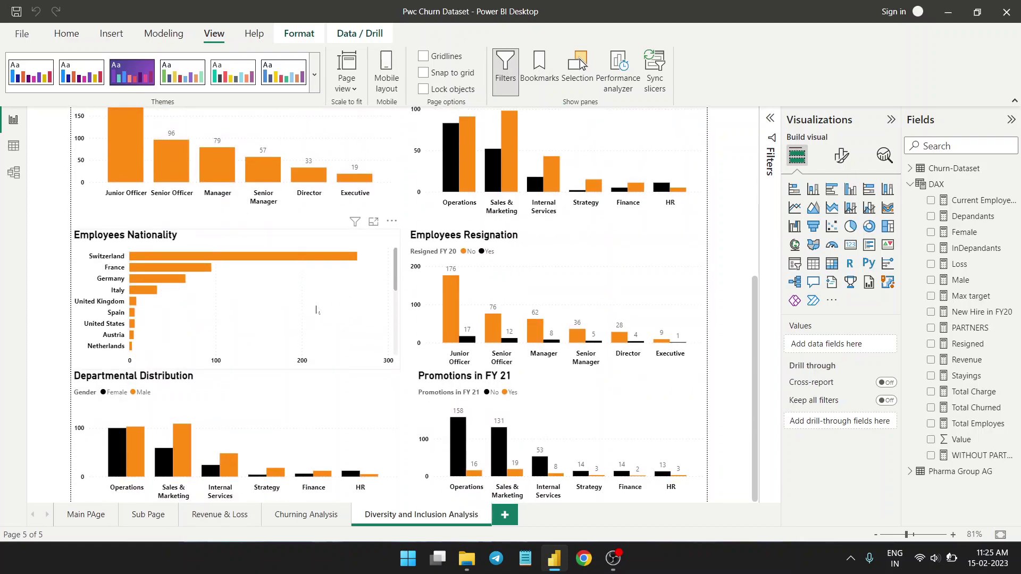
click(318, 302)
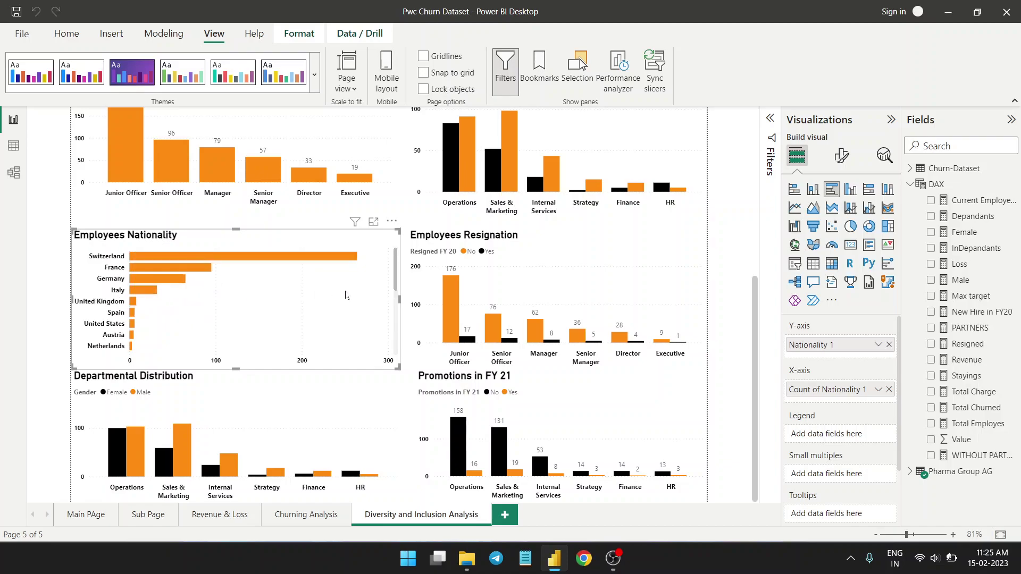
click(568, 291)
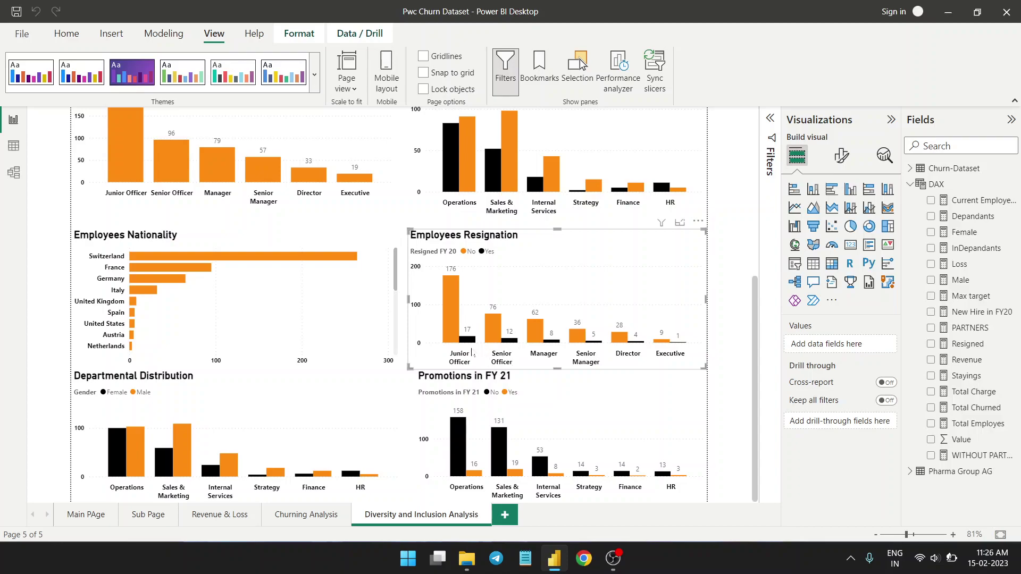
Inspect Departmental Distribution's Count of Department by Gender, then scroll back to the top
scroll(560, 276, down, 1)
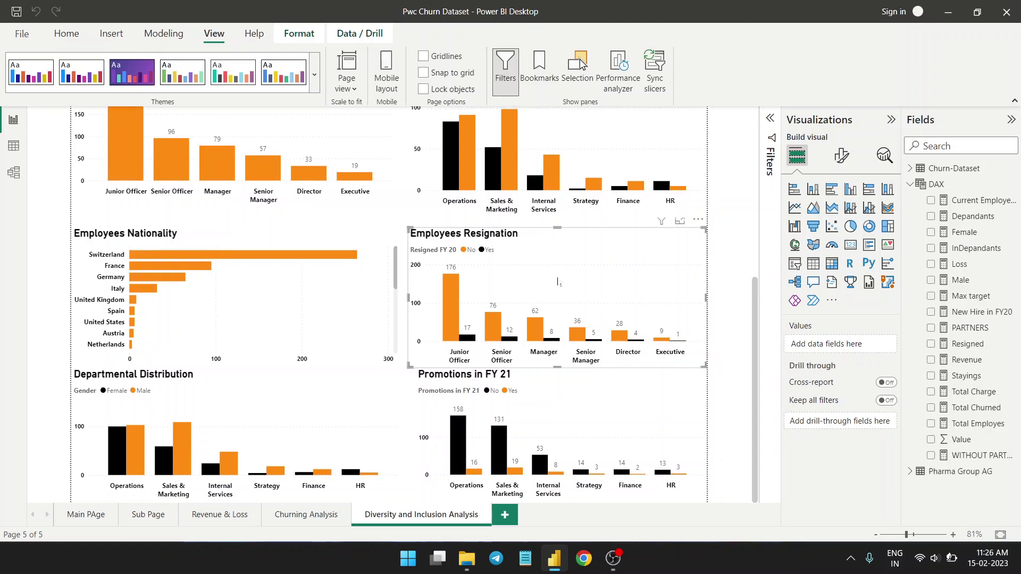
click(617, 395)
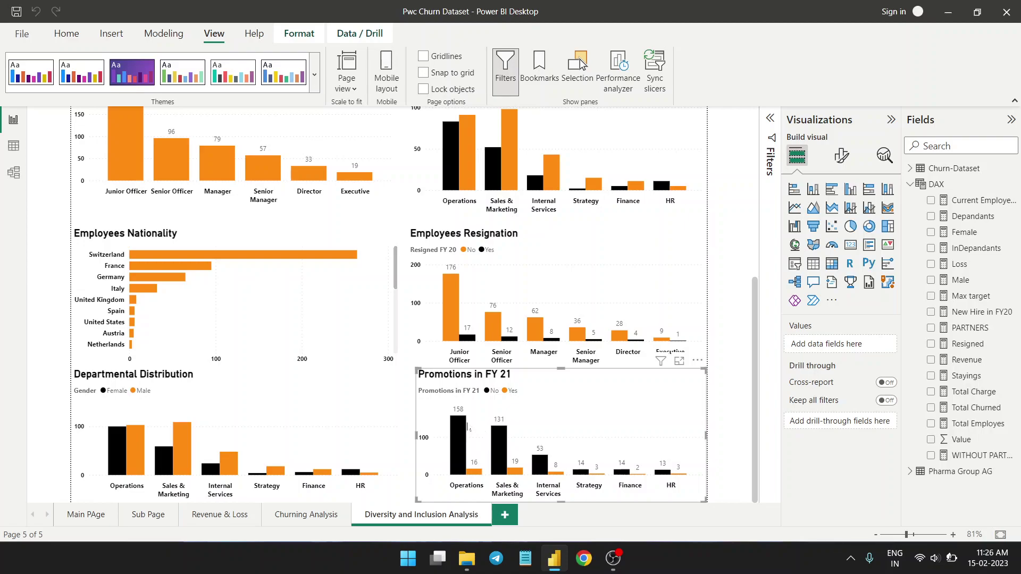
click(215, 428)
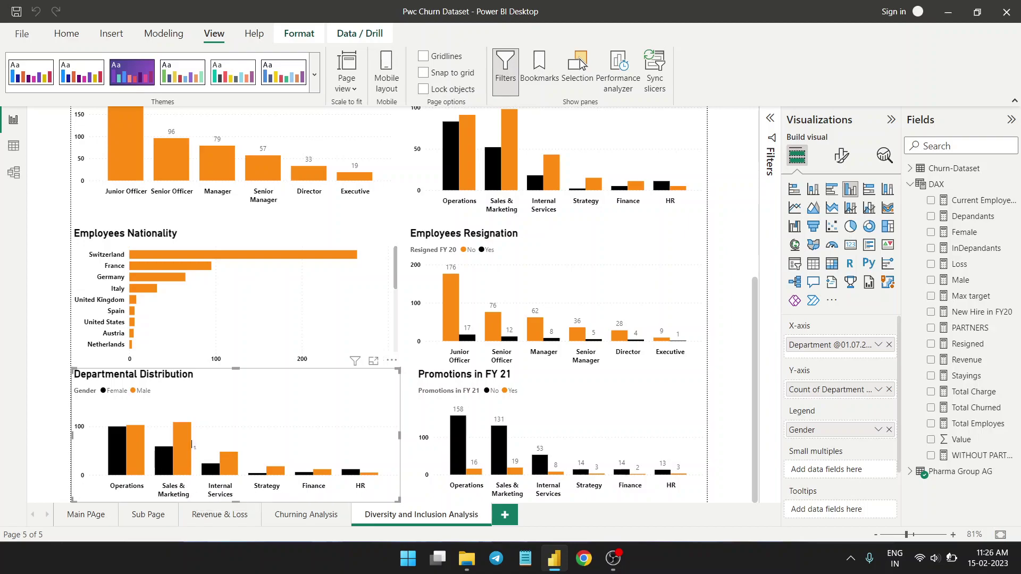
mouse_move(188, 446)
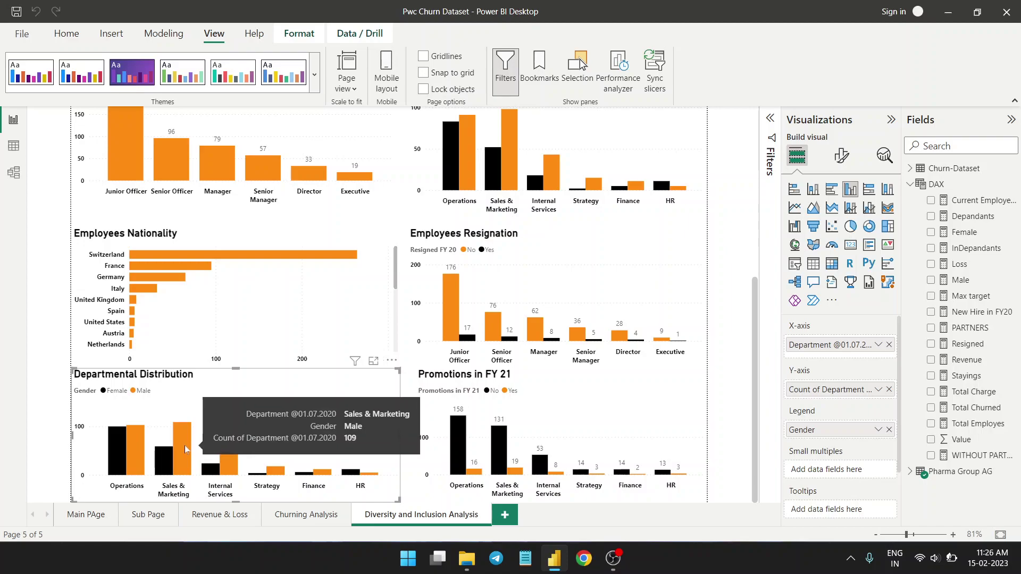
mouse_move(165, 461)
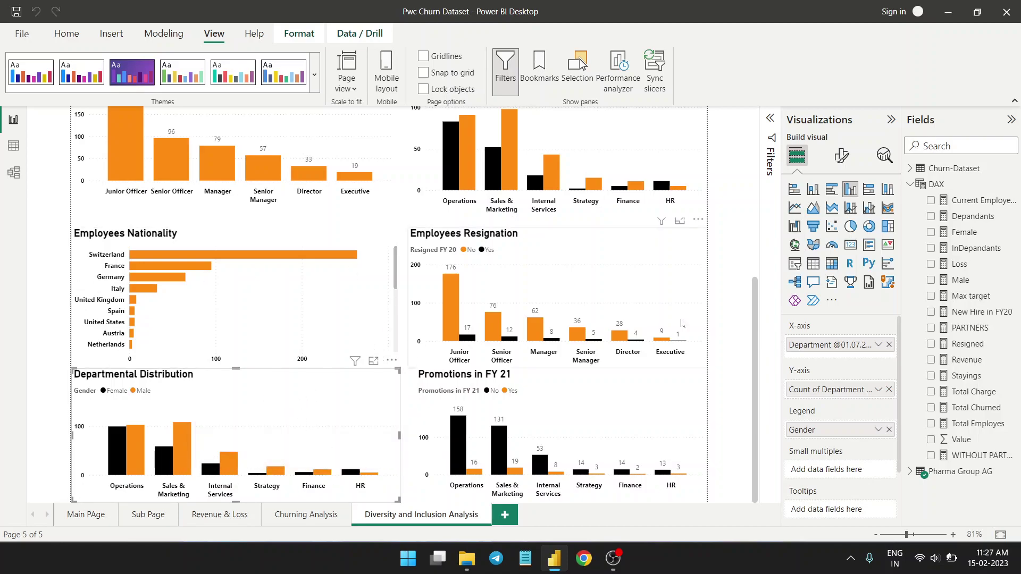
drag(755, 403, 755, 213)
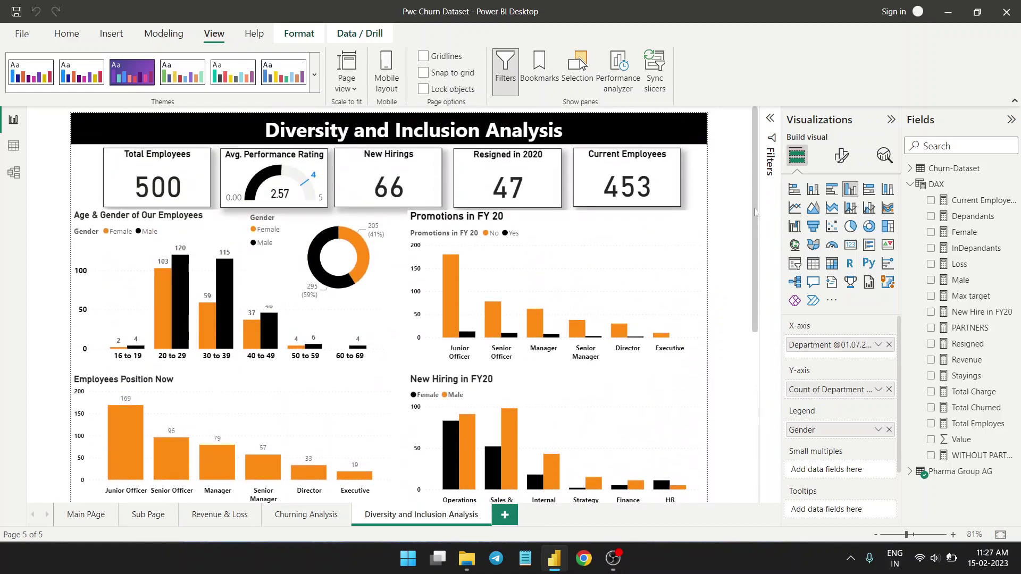
Show the Pharma Group AG table with Last hire date and Years Since Last Hire columns
click(11, 151)
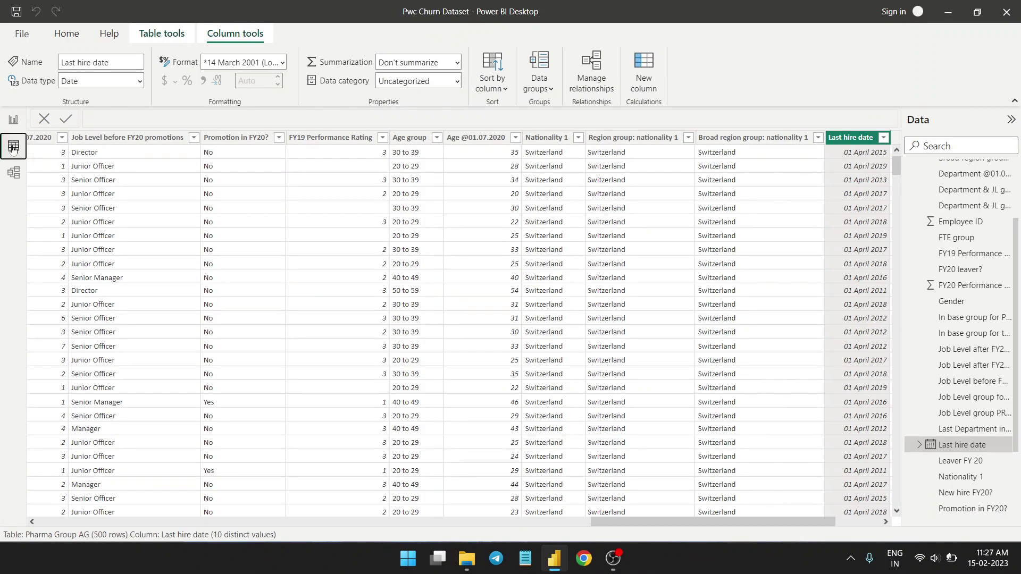
click(13, 119)
click(13, 143)
drag(549, 523, 761, 553)
click(919, 445)
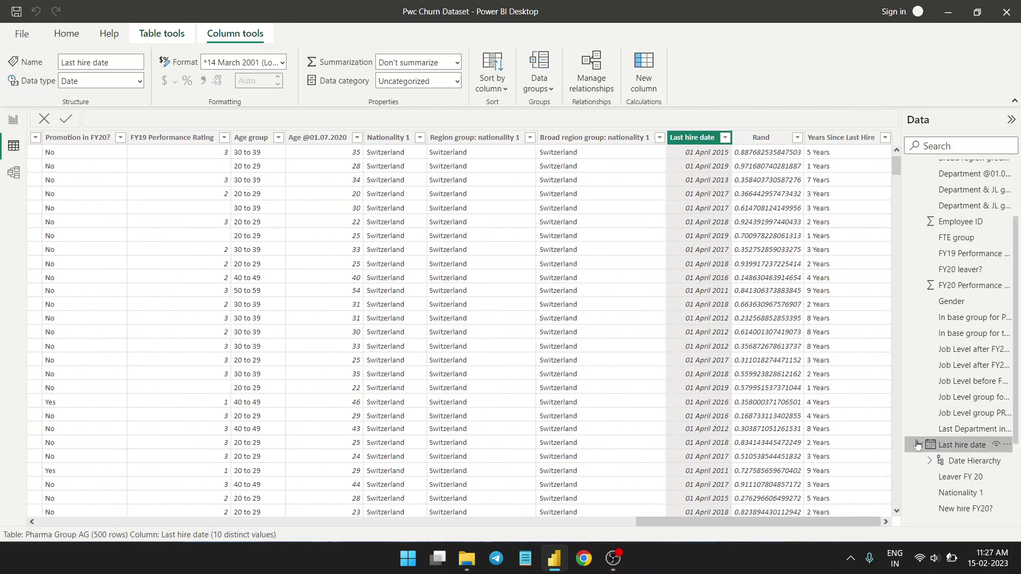
scroll(914, 229, up, 10)
click(909, 201)
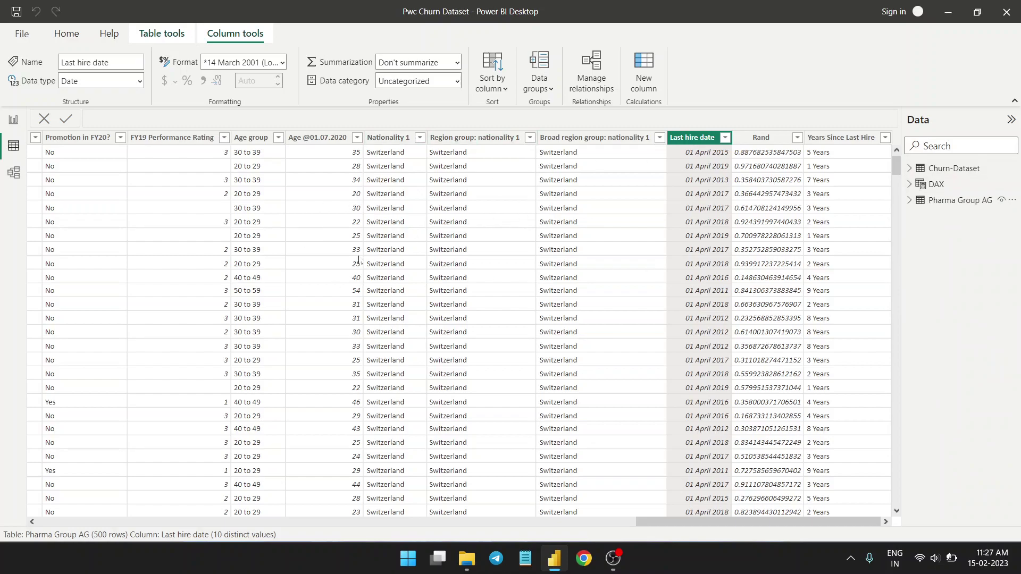
Open FINAL PPT.pptx from the pwc project folder in KPMG Project
click(948, 10)
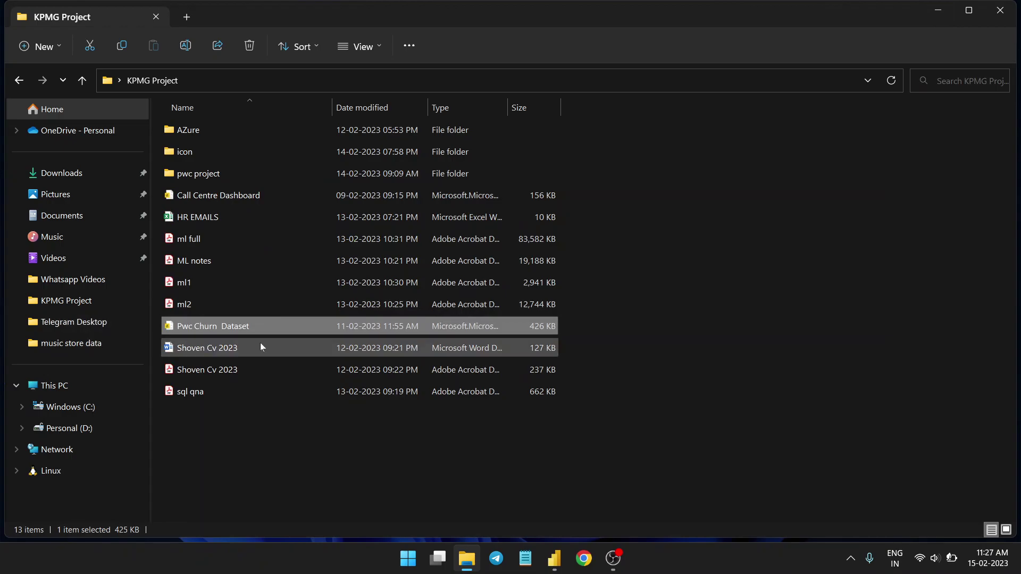
double_click(231, 175)
double_click(253, 149)
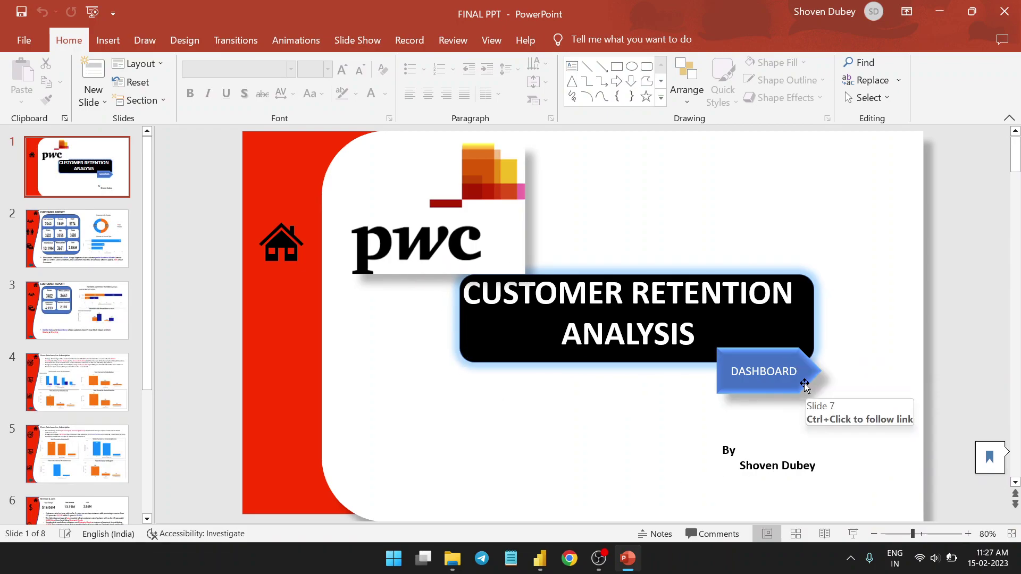
Follow the DASHBOARD link to slide 7, Dashboard 1, showing 7043 customers and $13.19M
ctrl+click(777, 381)
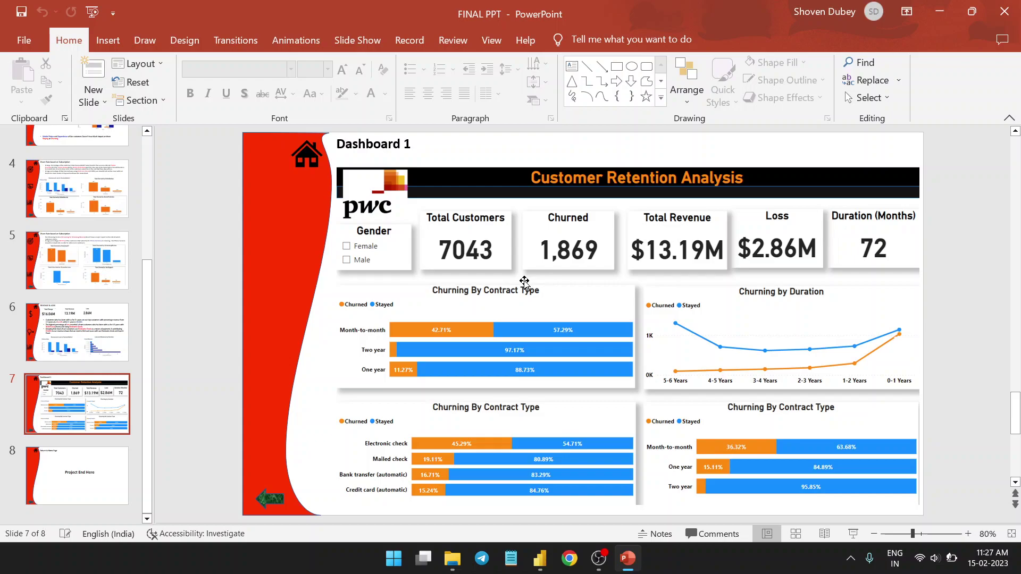
scroll(86, 287, up, 3)
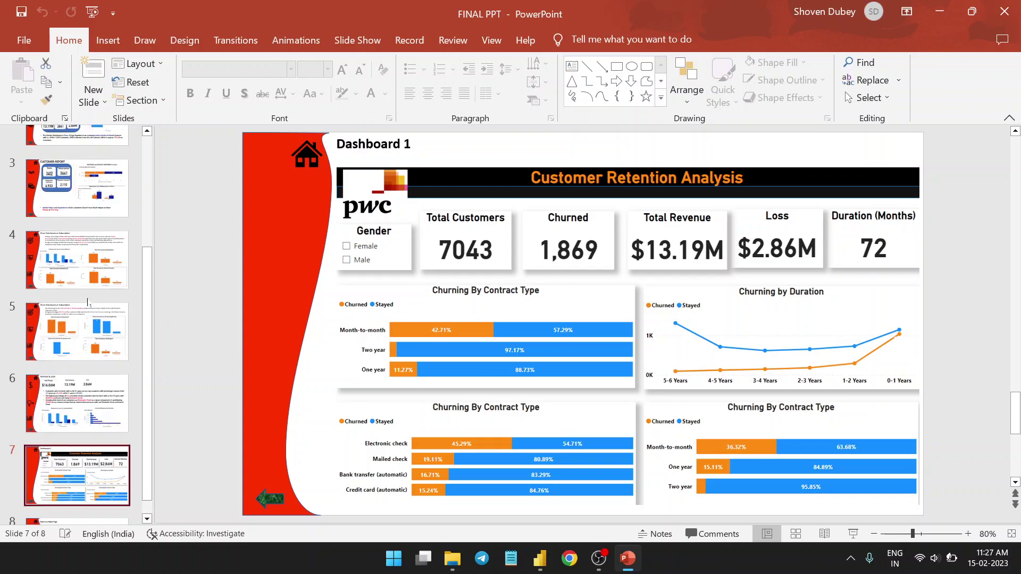